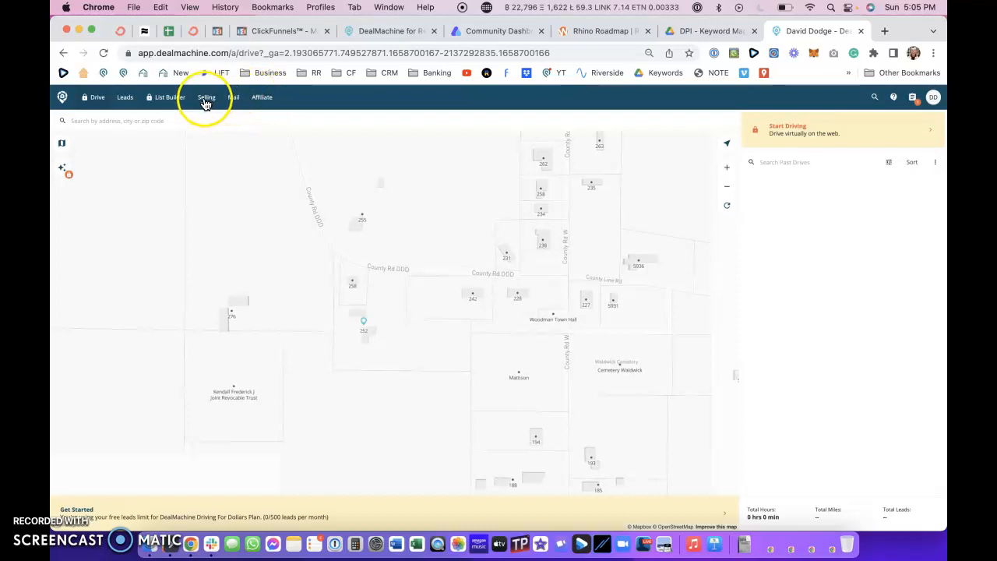
Step: Open the leads list and sort it by date added, reversing the sort order
{"action": "left_click", "coordinate": [125, 98]}
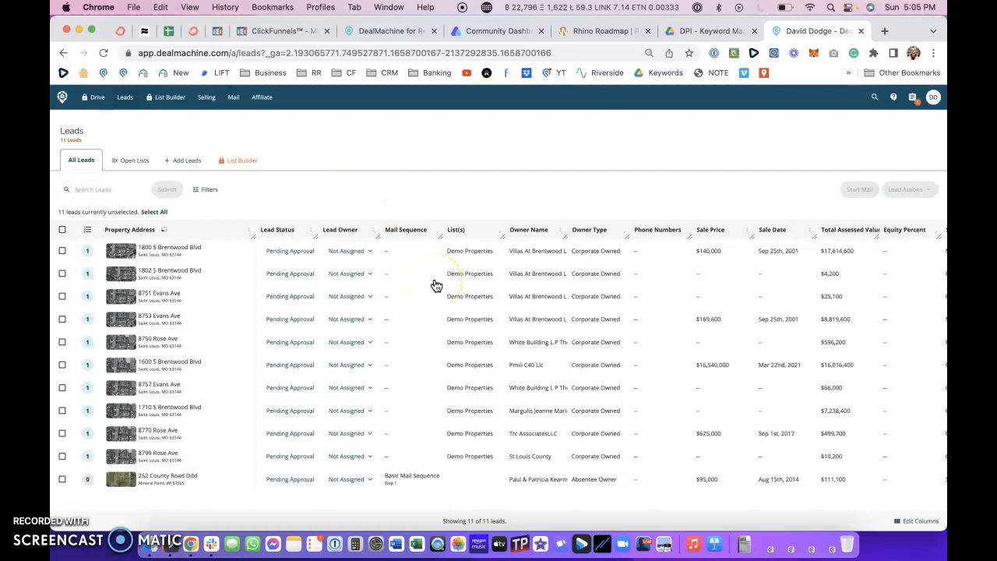
{"action": "scroll", "coordinate": [436, 286], "scroll_direction": "right", "scroll_amount": 5}
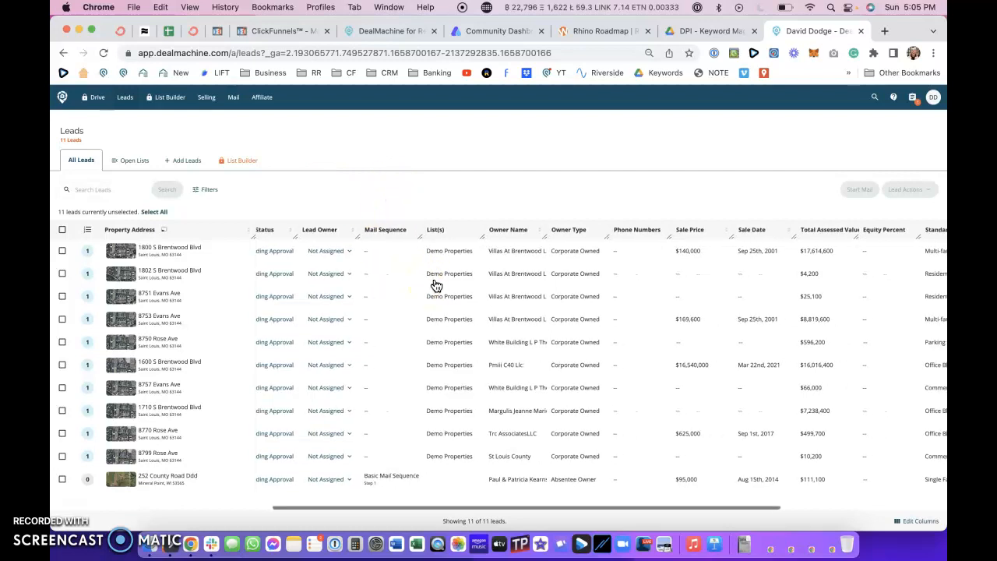
{"action": "scroll", "coordinate": [436, 285], "scroll_direction": "right", "scroll_amount": 3}
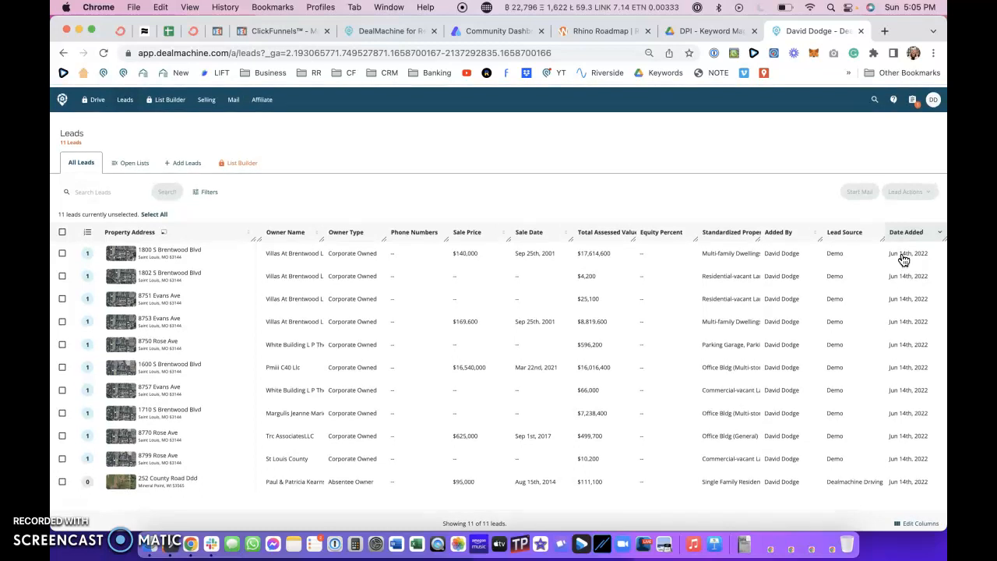
{"action": "left_click", "coordinate": [909, 229]}
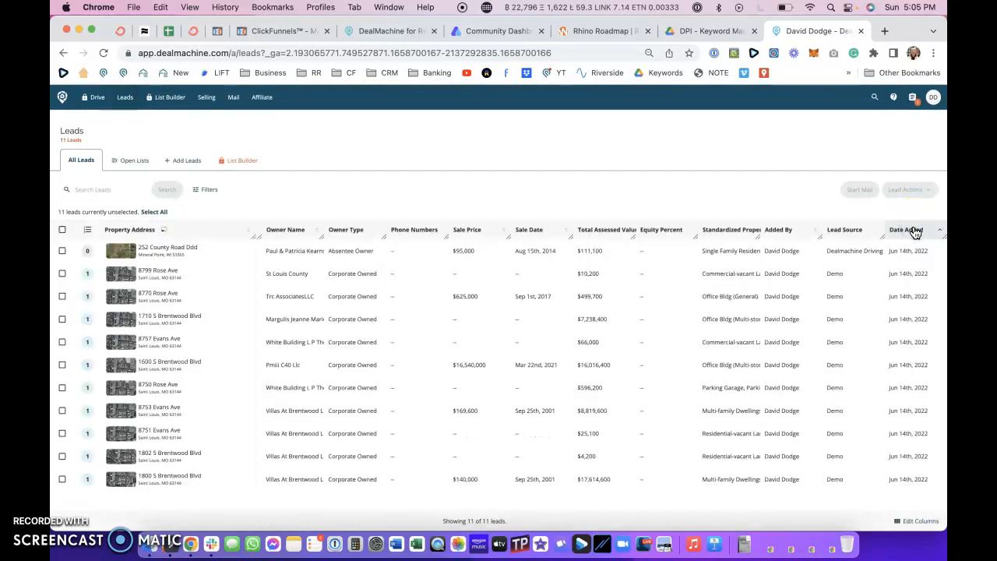
{"action": "left_click", "coordinate": [939, 230]}
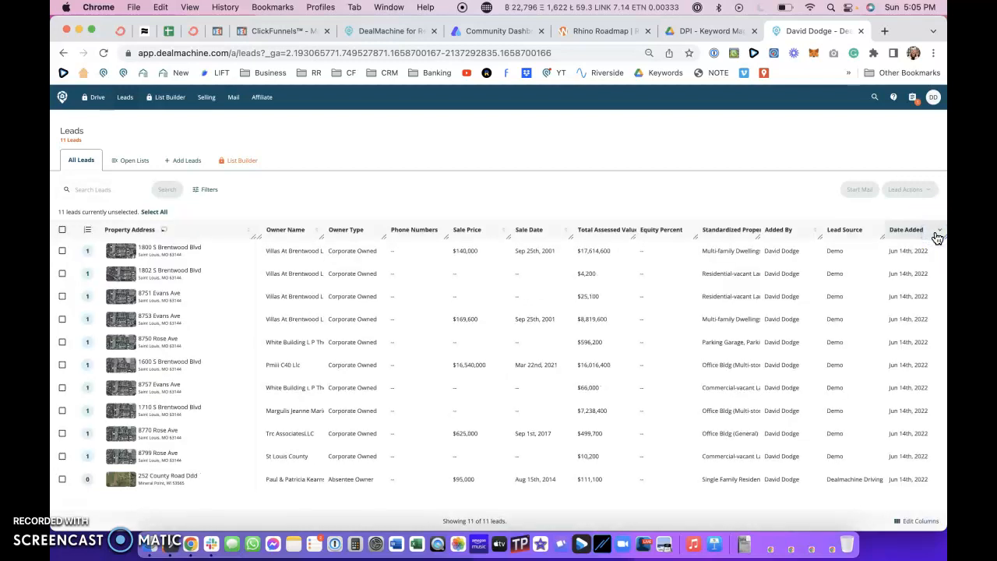
{"action": "left_click", "coordinate": [935, 232]}
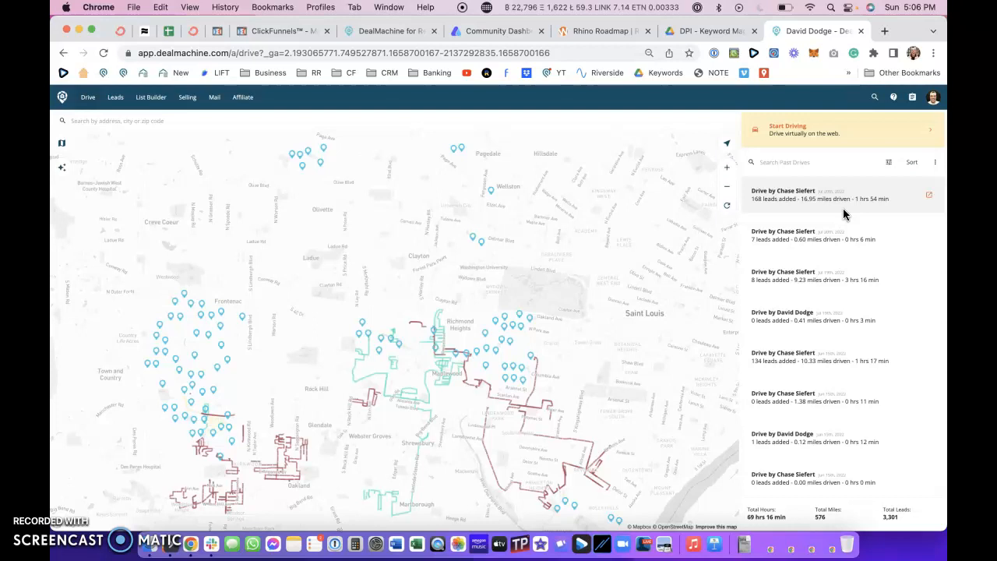
{"action": "left_click", "coordinate": [919, 10]}
{"action": "left_click", "coordinate": [917, 9]}
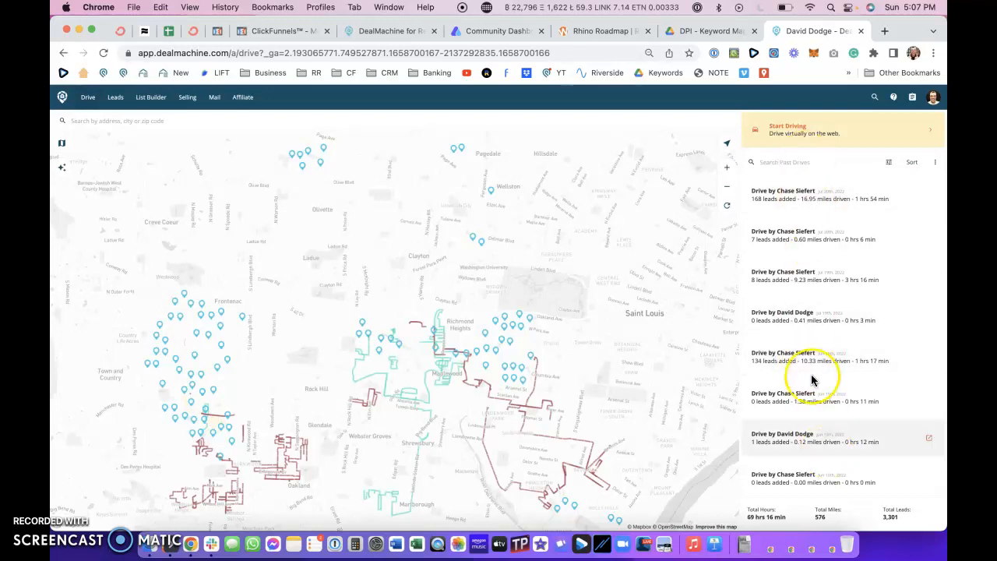
Step: Open the leads list, select every lead across all pages, and look over the selected properties
{"action": "left_click", "coordinate": [112, 99]}
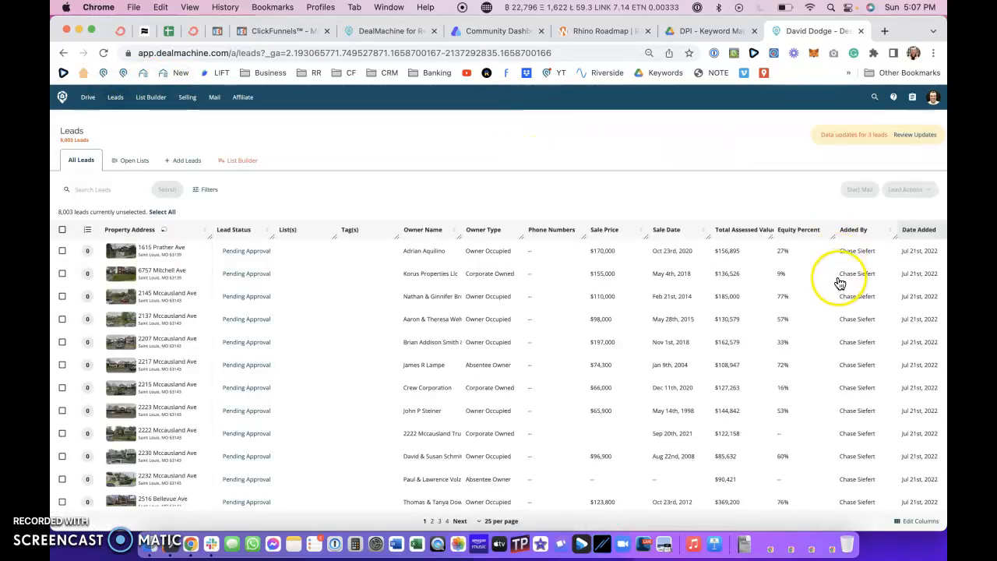
{"action": "left_click", "coordinate": [62, 230]}
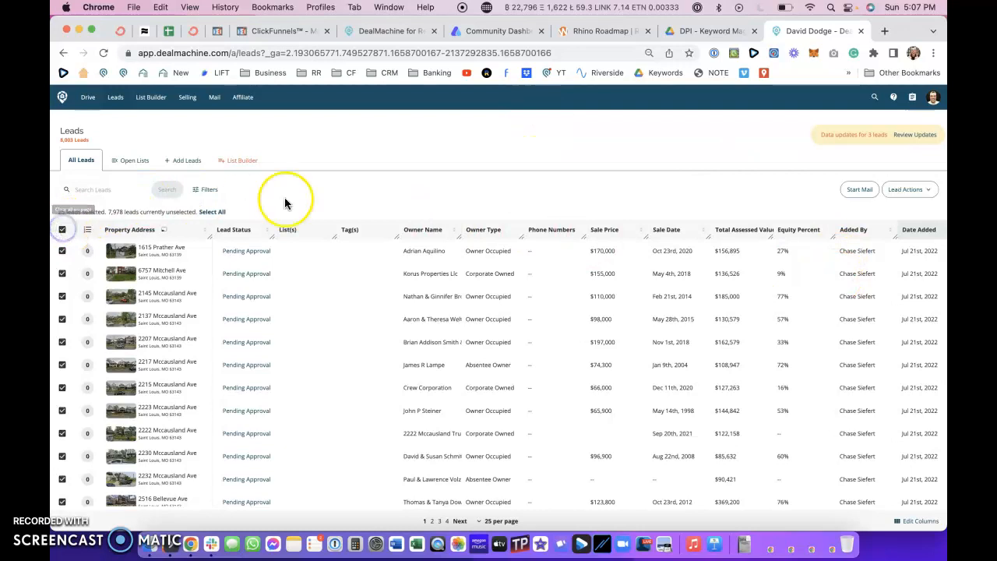
{"action": "left_click", "coordinate": [215, 211]}
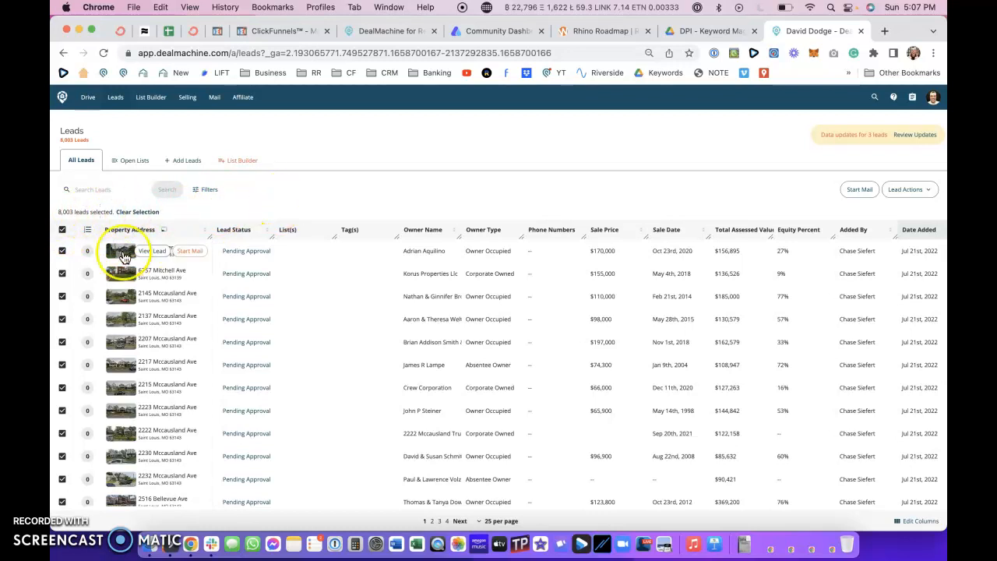
{"action": "scroll", "coordinate": [892, 306], "scroll_direction": "down", "scroll_amount": 4}
{"action": "scroll", "coordinate": [892, 306], "scroll_direction": "up", "scroll_amount": 4}
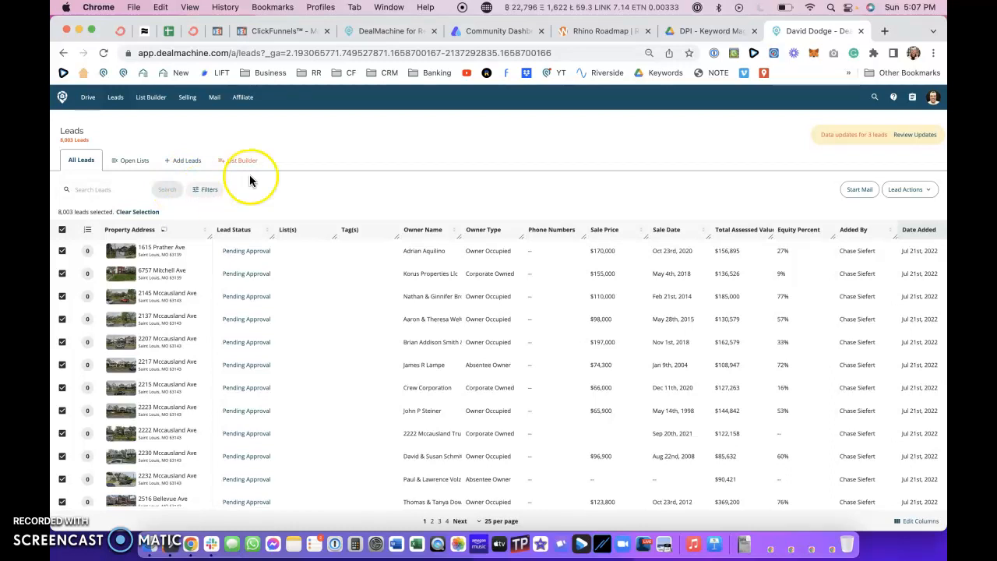
{"action": "scroll", "coordinate": [226, 359], "scroll_direction": "down", "scroll_amount": 1}
{"action": "scroll", "coordinate": [226, 358], "scroll_direction": "down", "scroll_amount": 6}
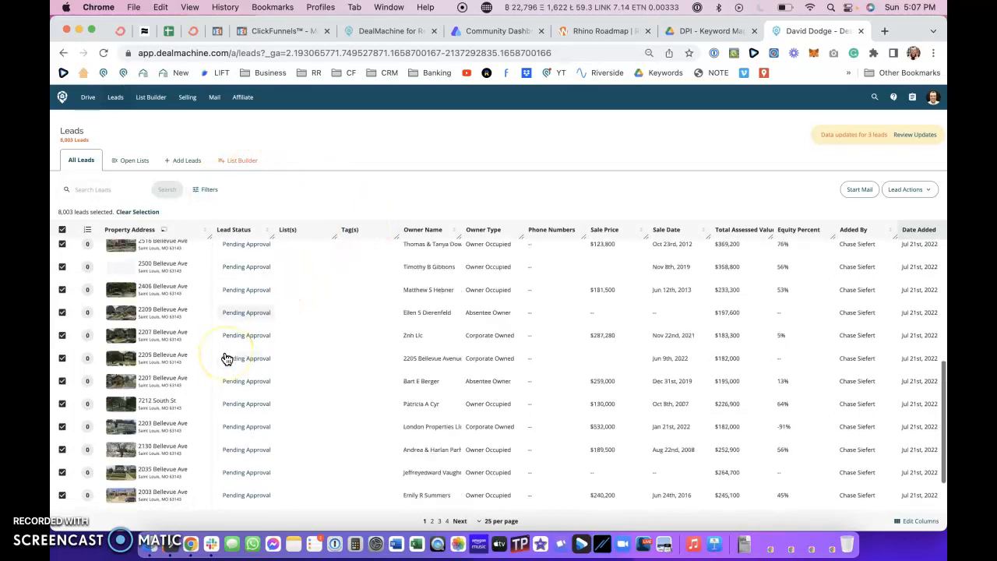
{"action": "scroll", "coordinate": [225, 358], "scroll_direction": "up", "scroll_amount": 6}
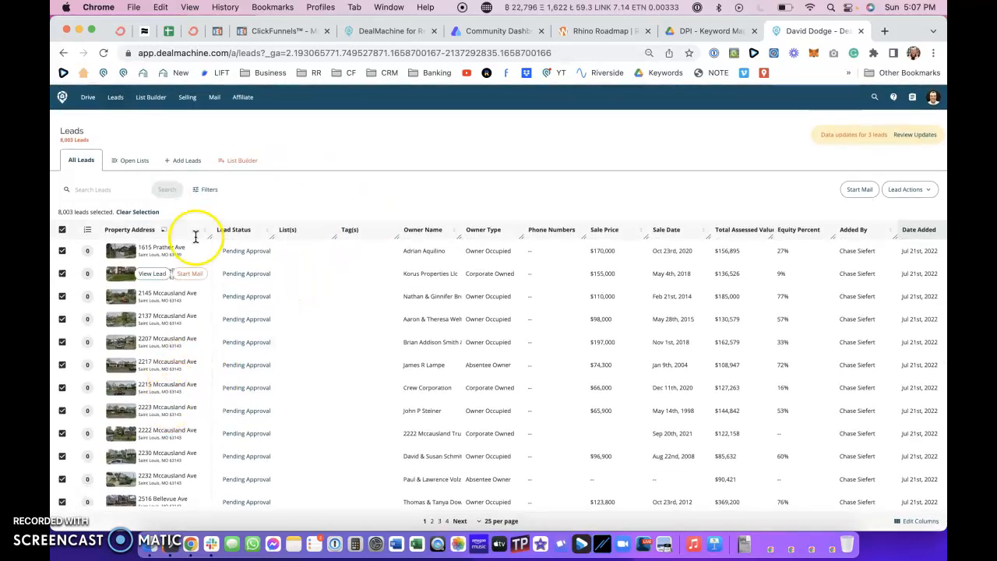
{"action": "scroll", "coordinate": [178, 413], "scroll_direction": "down", "scroll_amount": 5}
{"action": "scroll", "coordinate": [178, 413], "scroll_direction": "up", "scroll_amount": 5}
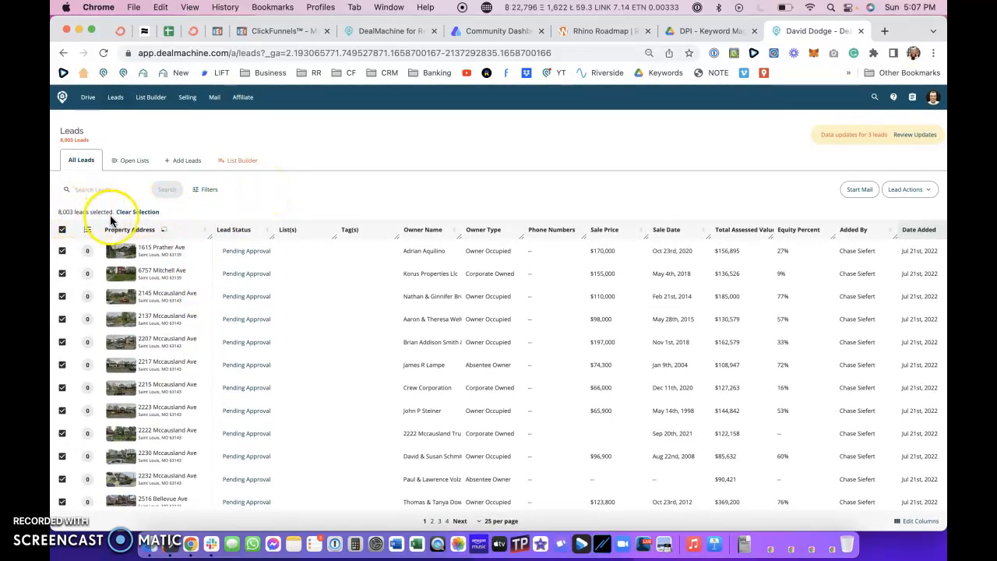
Step: Export all selected leads with all lead properties included, sending the file to the prefilled e-mail address
{"action": "left_click", "coordinate": [931, 192]}
{"action": "scroll", "coordinate": [877, 309], "scroll_direction": "down", "scroll_amount": 5}
{"action": "scroll", "coordinate": [876, 308], "scroll_direction": "down", "scroll_amount": 3}
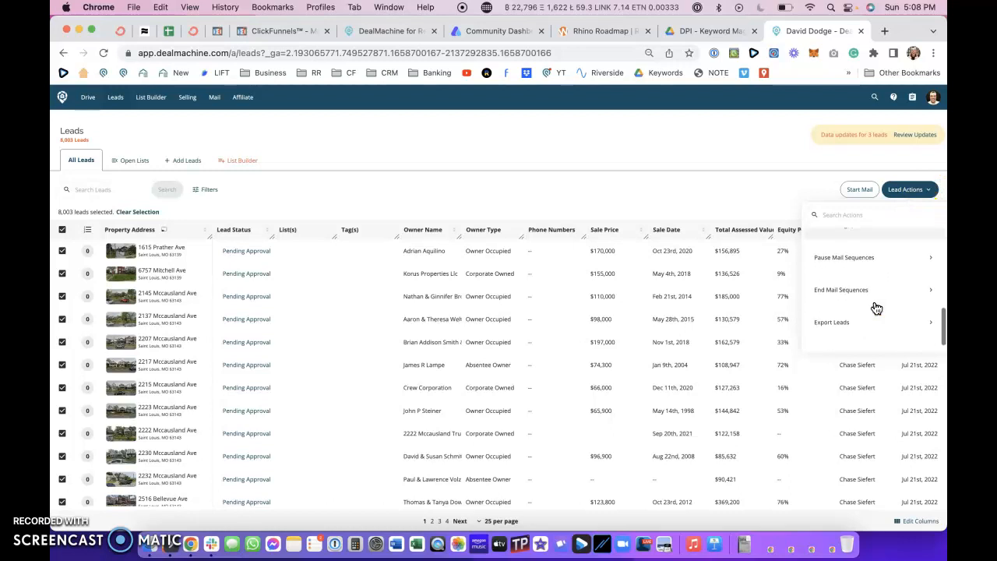
{"action": "left_click", "coordinate": [838, 318]}
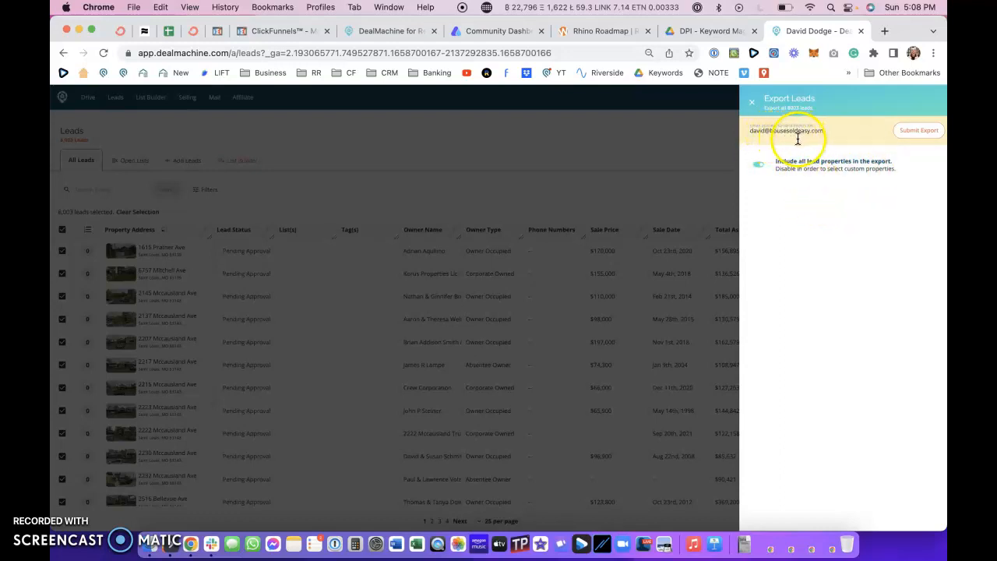
{"action": "left_click", "coordinate": [921, 130]}
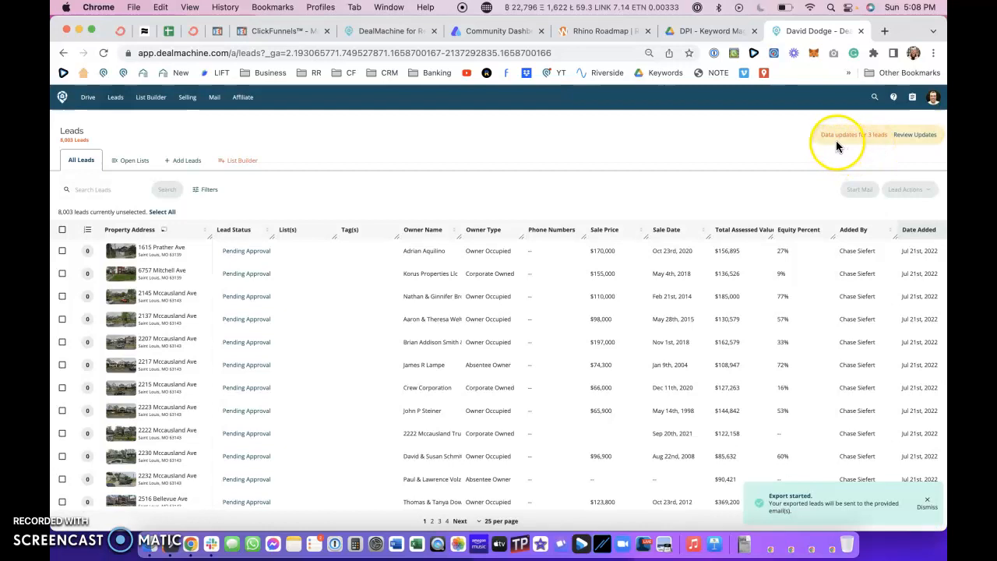
Step: Review the pending lead data updates and acknowledge all changes
{"action": "left_click", "coordinate": [913, 136]}
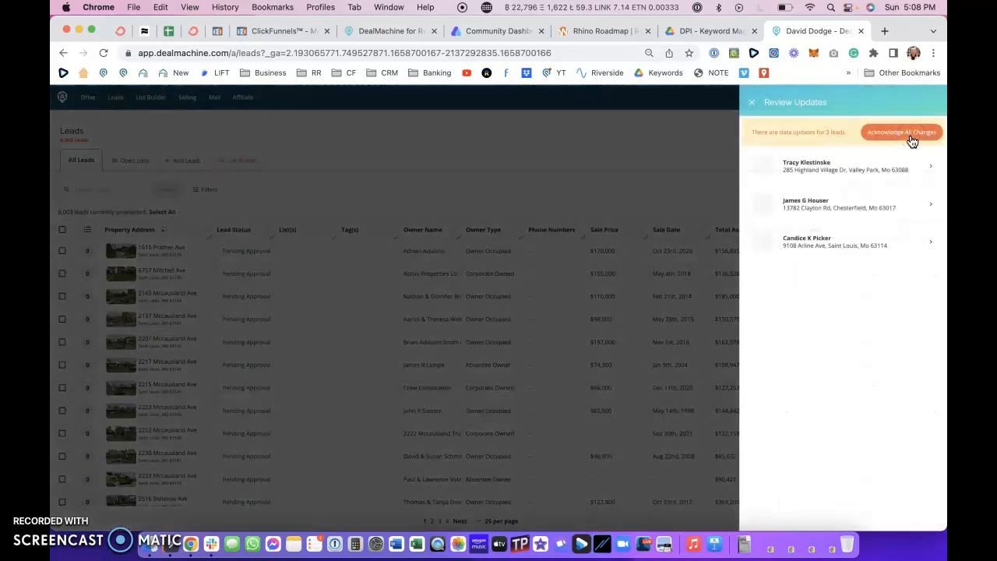
{"action": "left_click", "coordinate": [890, 134]}
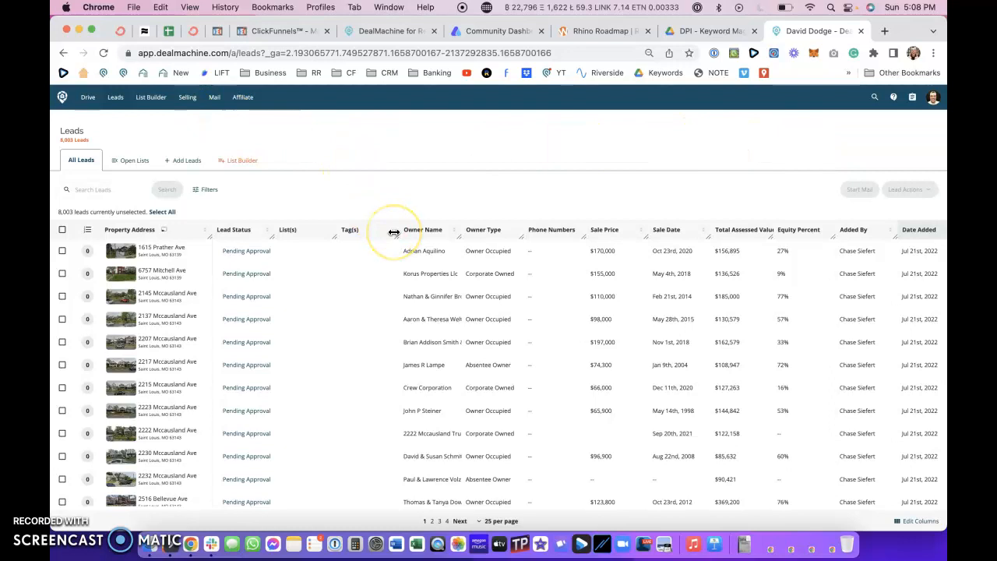
Step: Check the task navigator, the help and support options, and the account settings, closing each one
{"action": "left_click", "coordinate": [912, 98]}
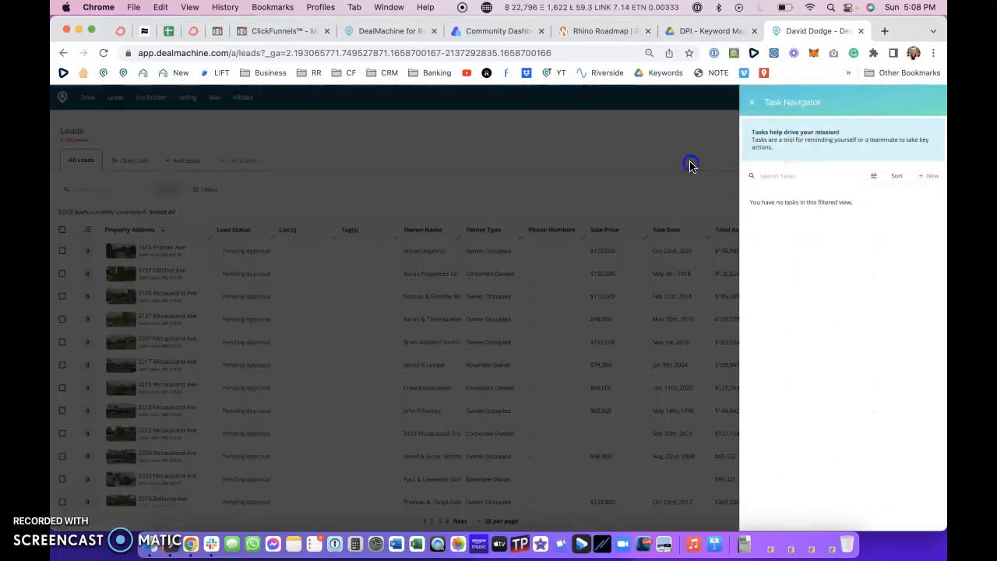
{"action": "left_click", "coordinate": [690, 165]}
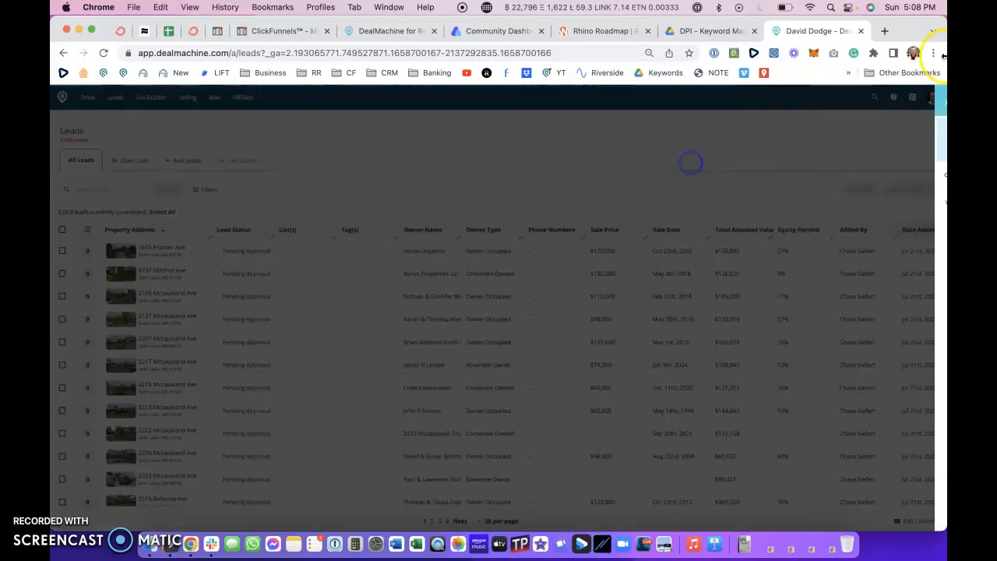
{"action": "left_click", "coordinate": [895, 100]}
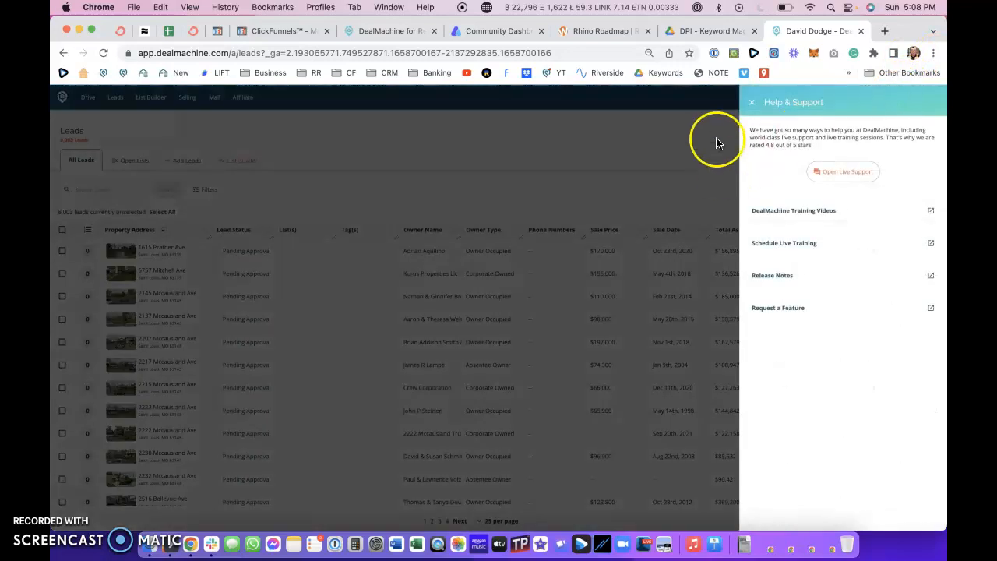
{"action": "left_click", "coordinate": [752, 102]}
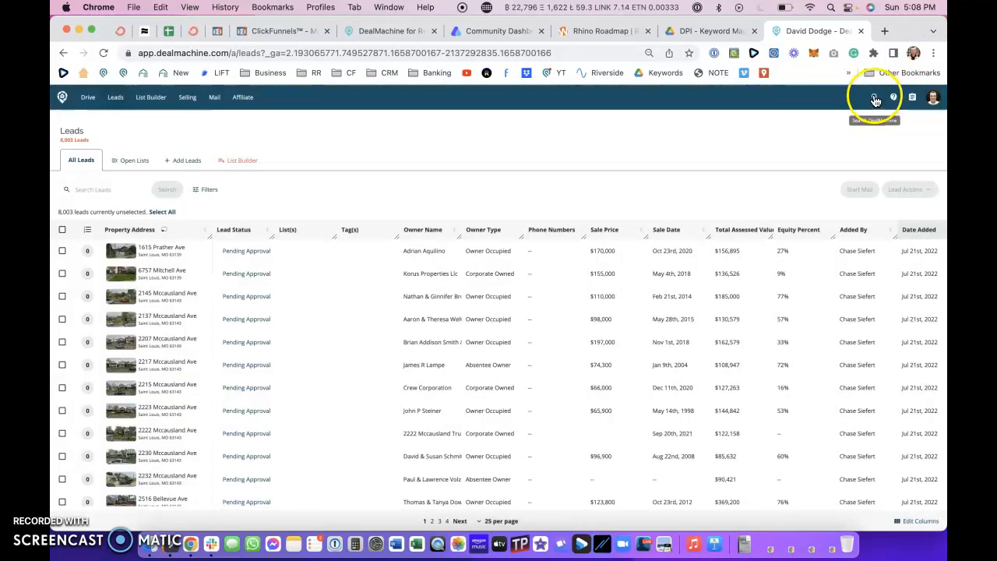
{"action": "left_click", "coordinate": [932, 97]}
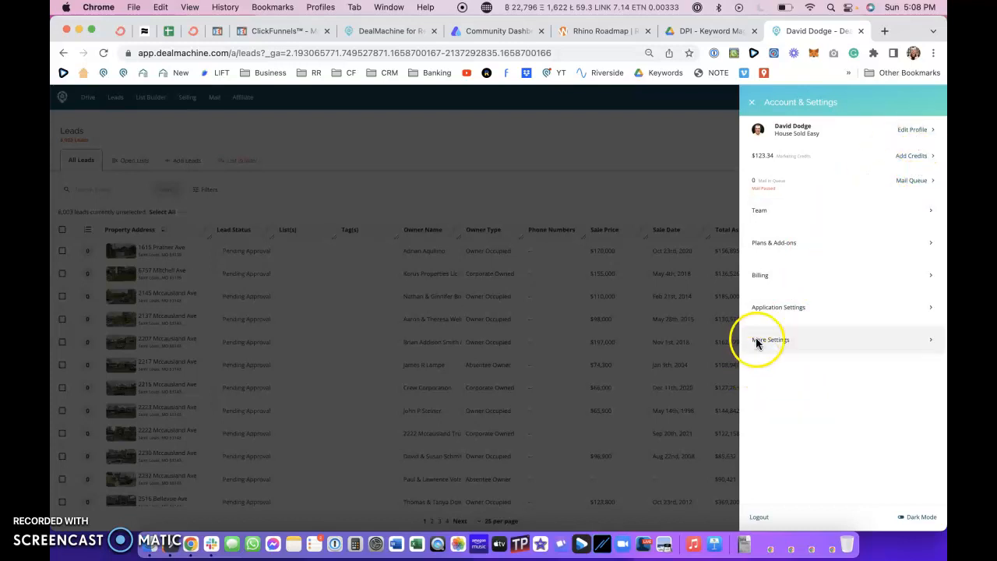
{"action": "left_click", "coordinate": [650, 135]}
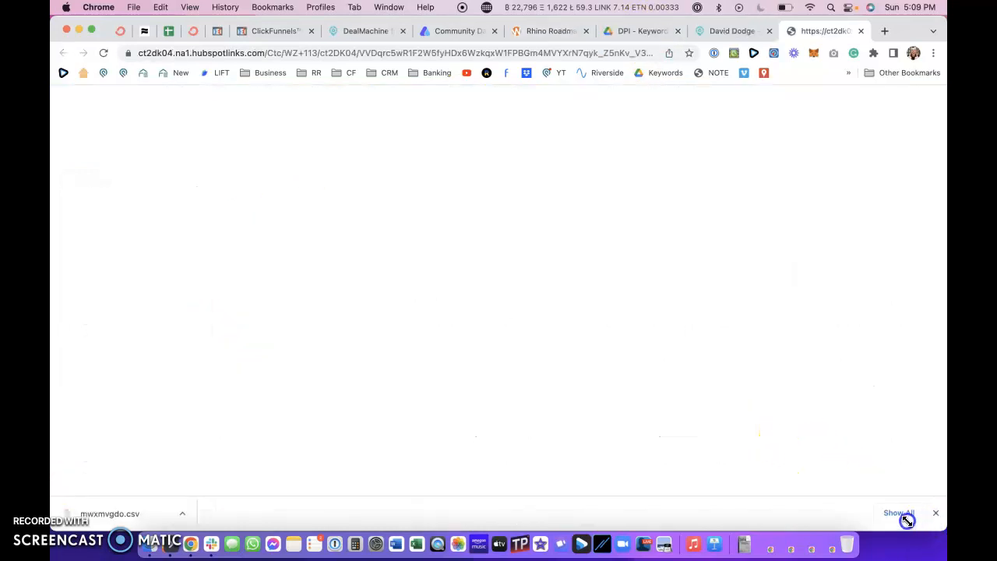
Step: Narrow the browser window, place the downloaded mwxmvgdo.csv on the desktop, and open it
{"action": "left_click_drag", "start_coordinate": [907, 520], "coordinate": [593, 520]}
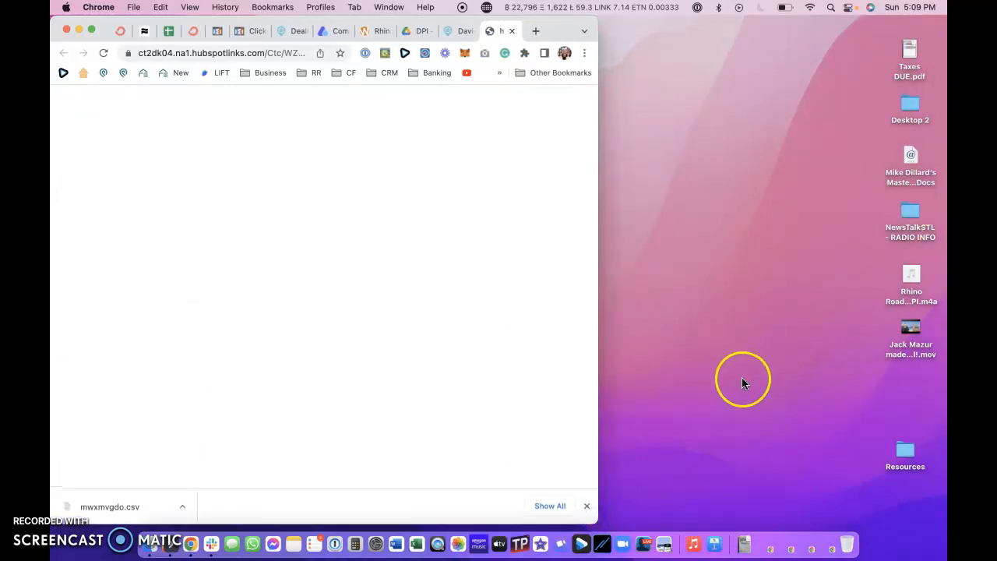
{"action": "left_click_drag", "start_coordinate": [144, 506], "coordinate": [822, 351]}
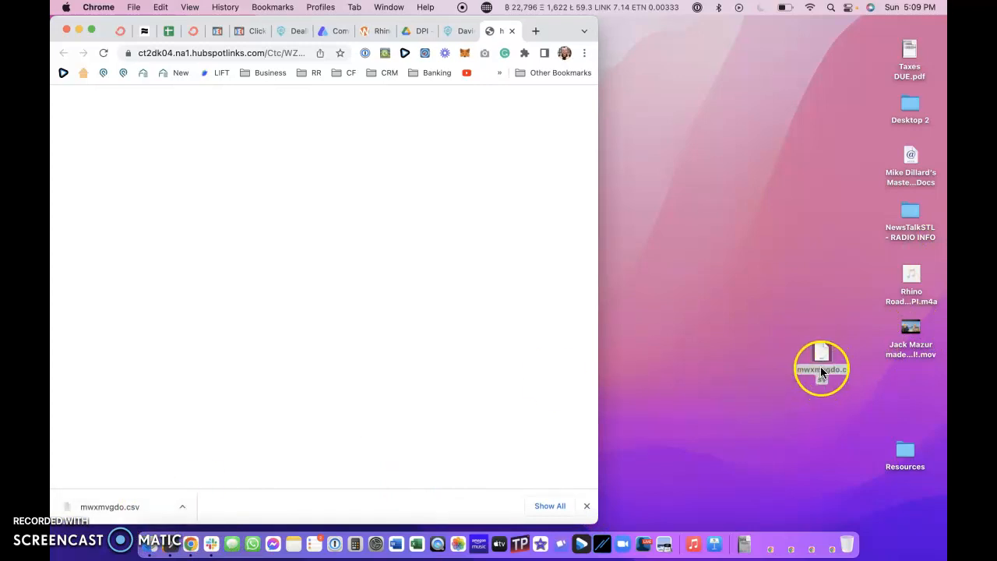
{"action": "double_click", "coordinate": [820, 371]}
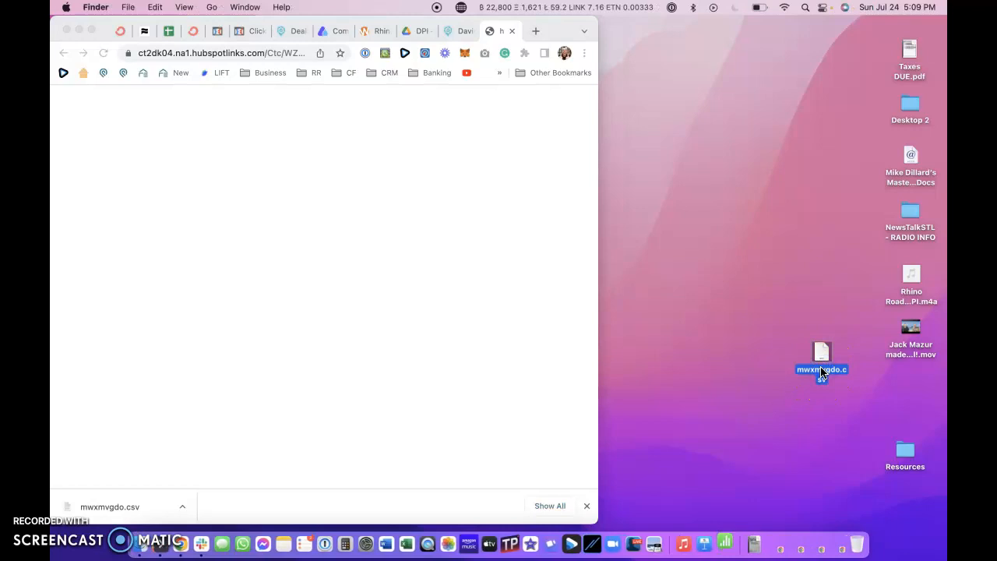
Step: Close the blank download page and go to batchleads.io in the browser
{"action": "left_click", "coordinate": [511, 31]}
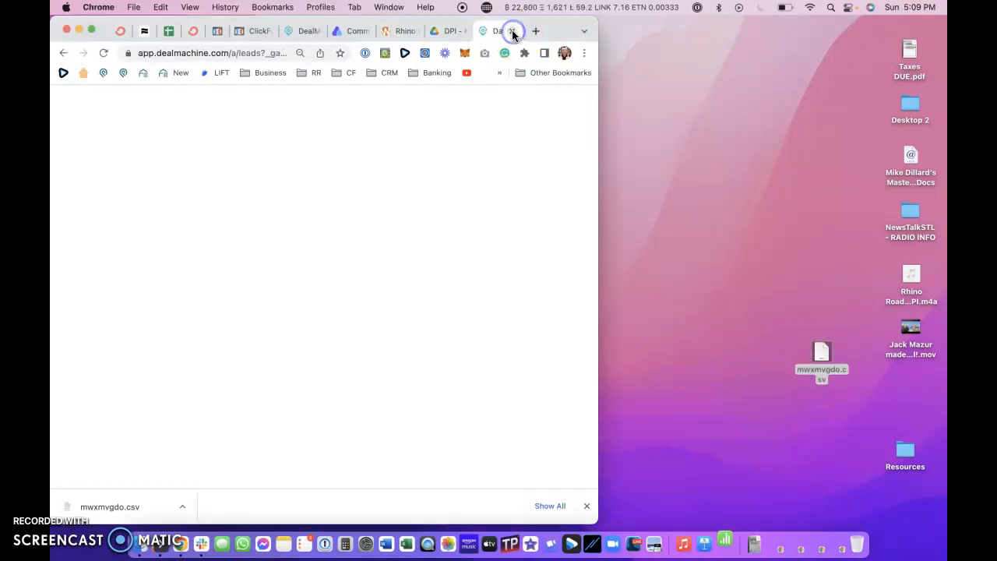
{"action": "left_click", "coordinate": [512, 31]}
{"action": "left_click", "coordinate": [266, 52]}
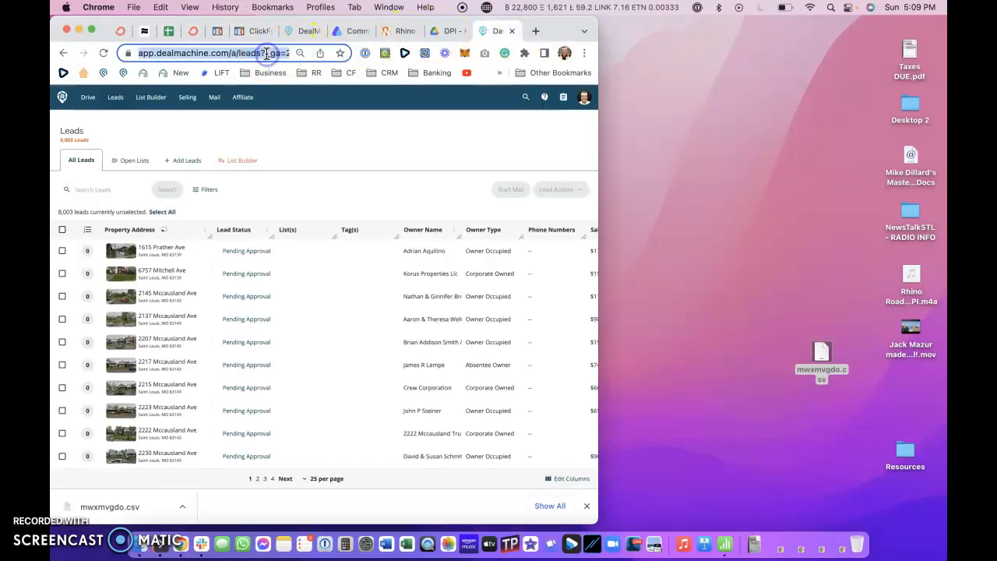
{"action": "type", "text": "batch"}
{"action": "key", "text": "BackSpace"}
{"action": "type", "text": "io"}
{"action": "key", "text": "BackSpace"}
{"action": "key", "text": "BackSpace"}
{"action": "type", "text": "leads"}
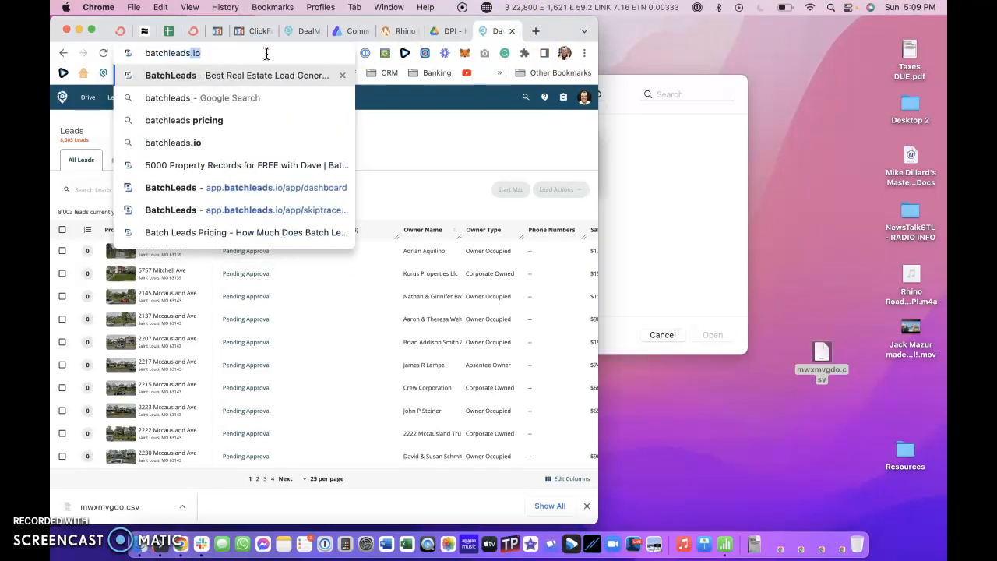
{"action": "key", "text": "Return"}
Step: Bring the opened mwxmvgdo spreadsheet forward and look through its exported property addresses
{"action": "left_click", "coordinate": [666, 160]}
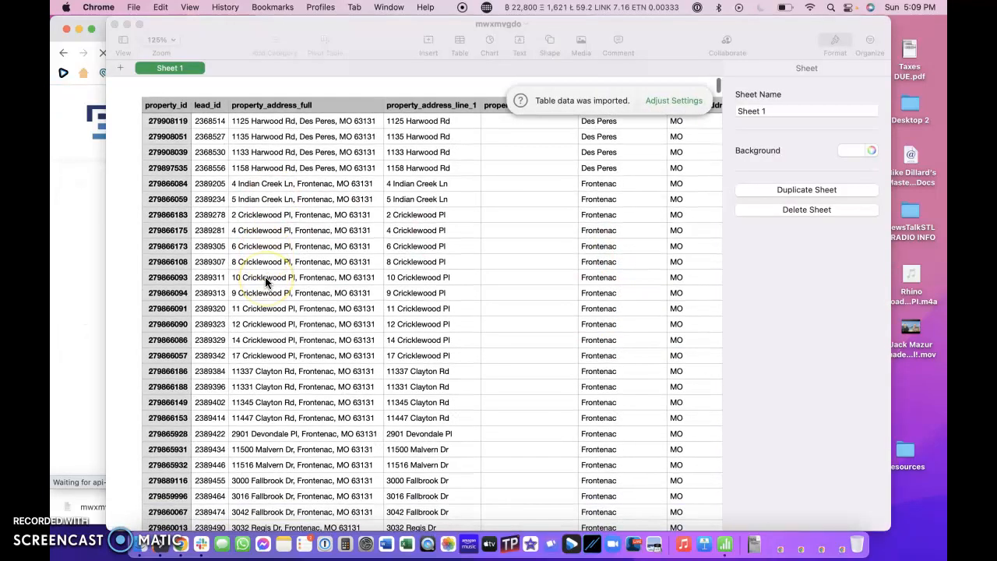
{"action": "scroll", "coordinate": [265, 282], "scroll_direction": "down", "scroll_amount": 3}
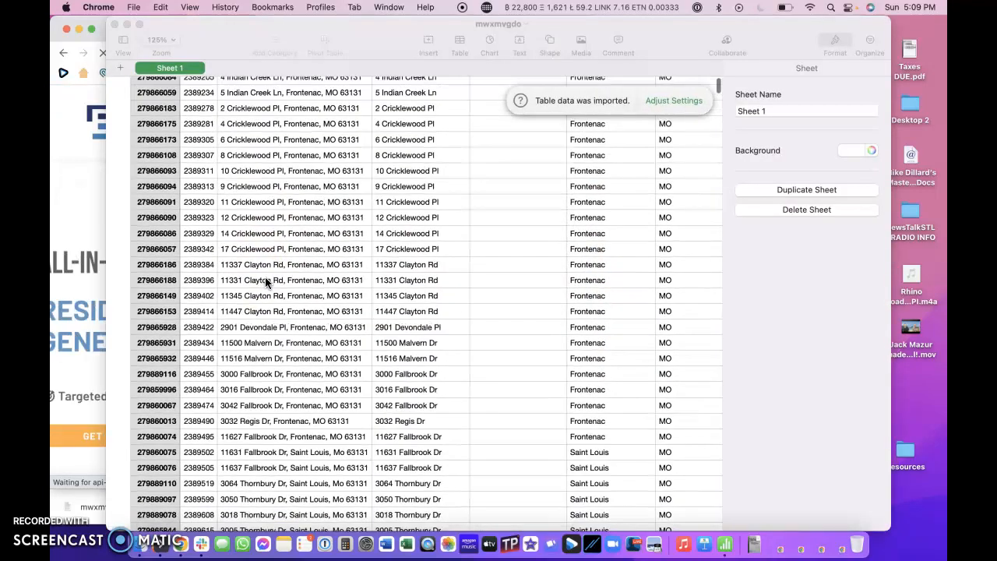
{"action": "scroll", "coordinate": [265, 281], "scroll_direction": "down", "scroll_amount": 5}
{"action": "scroll", "coordinate": [265, 282], "scroll_direction": "down", "scroll_amount": 20}
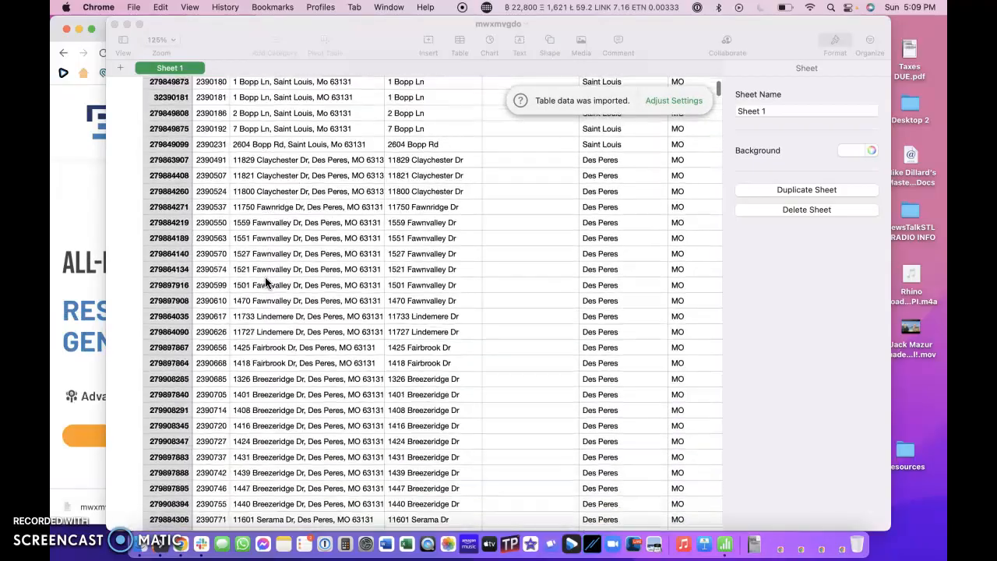
{"action": "scroll", "coordinate": [265, 279], "scroll_direction": "down", "scroll_amount": 20}
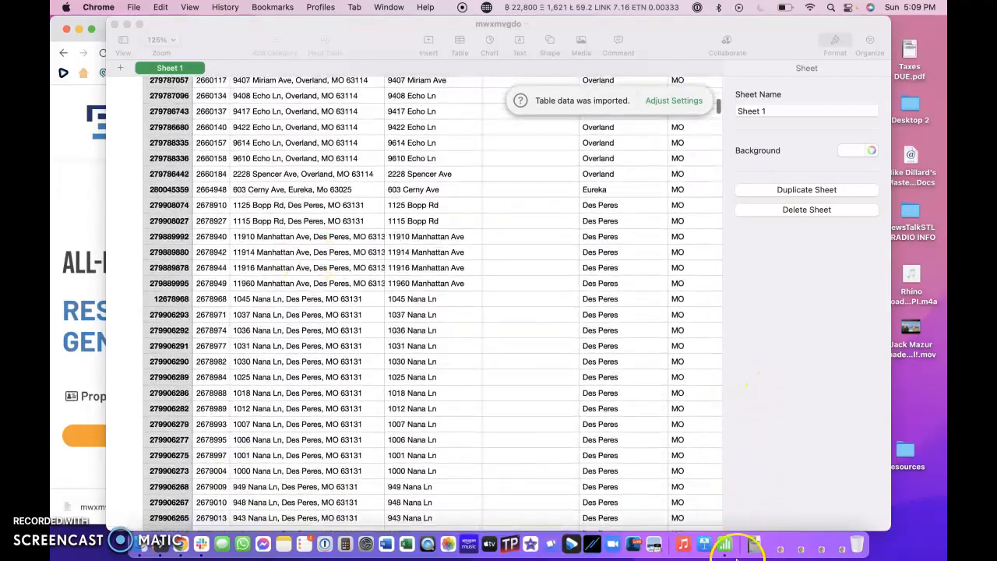
Step: Look further through the exported addresses, then close the spreadsheet and return to the desktop
{"action": "scroll", "coordinate": [345, 382], "scroll_direction": "down", "scroll_amount": 15}
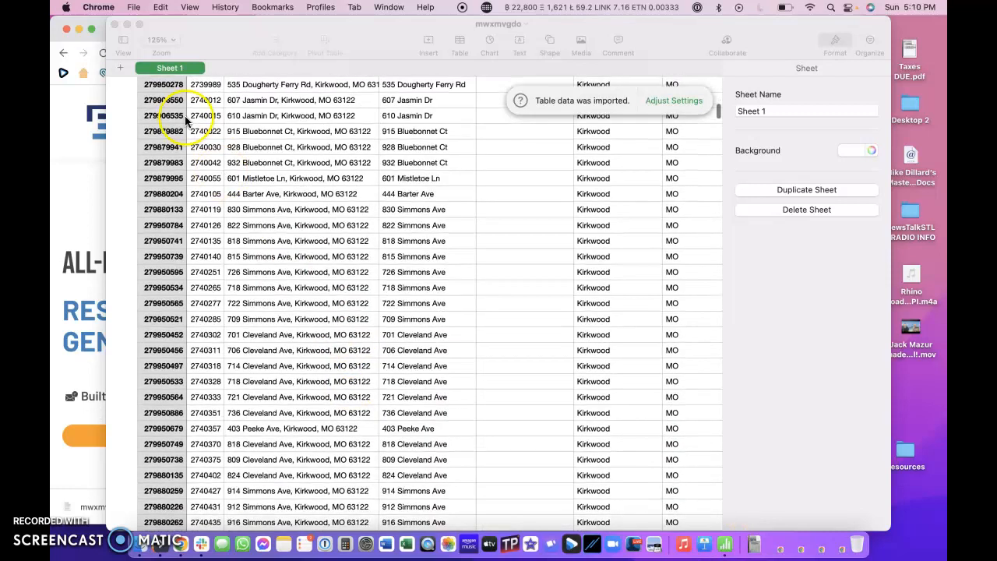
{"action": "left_click", "coordinate": [113, 25]}
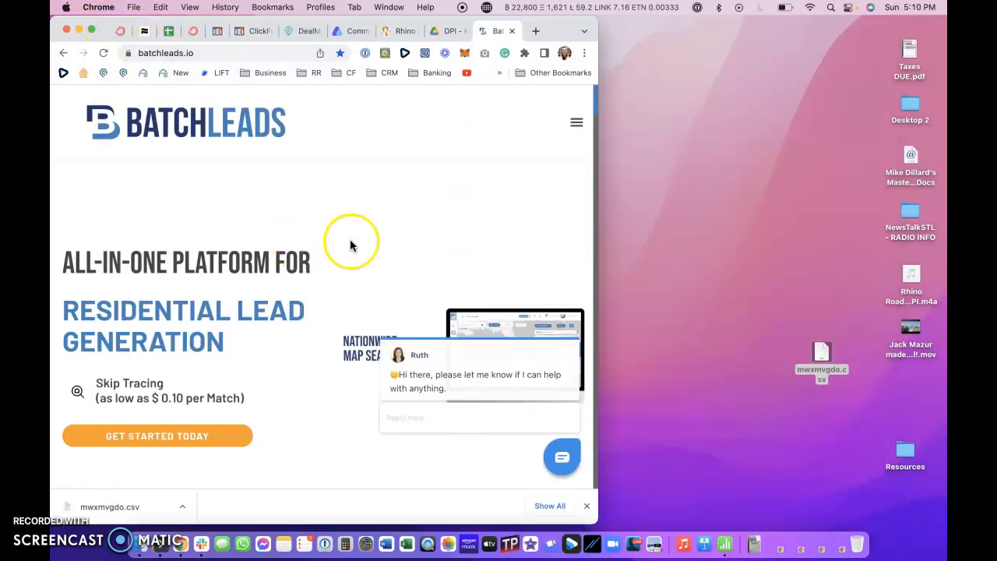
{"action": "left_click", "coordinate": [748, 406]}
Step: Rename the mwxmvgdo.csv file on the desktop as "Deal Machine D4D - July 24,2022", keeping the csv extension
{"action": "left_click_drag", "start_coordinate": [815, 358], "coordinate": [823, 402]}
{"action": "right_click", "coordinate": [822, 401]}
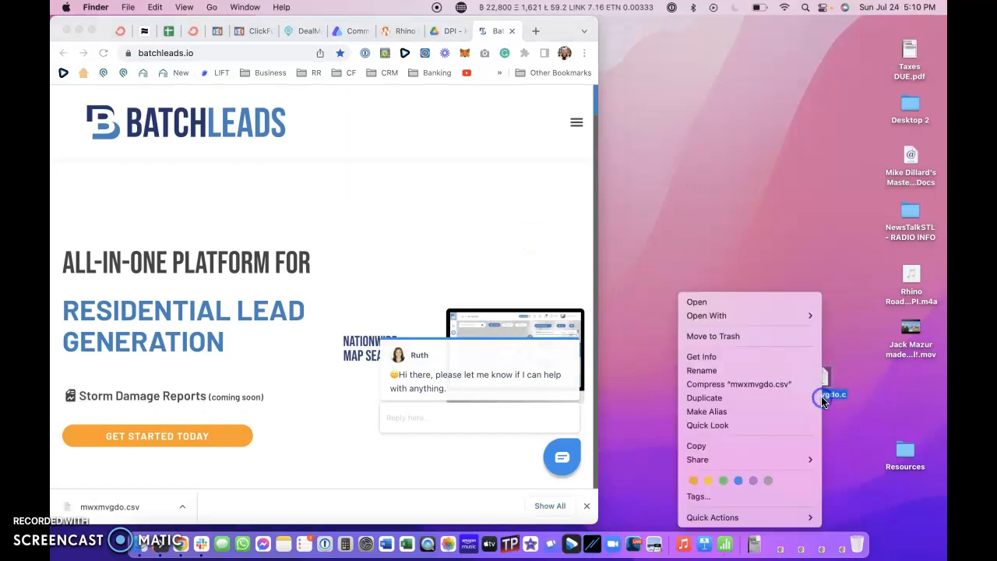
{"action": "left_click", "coordinate": [701, 371]}
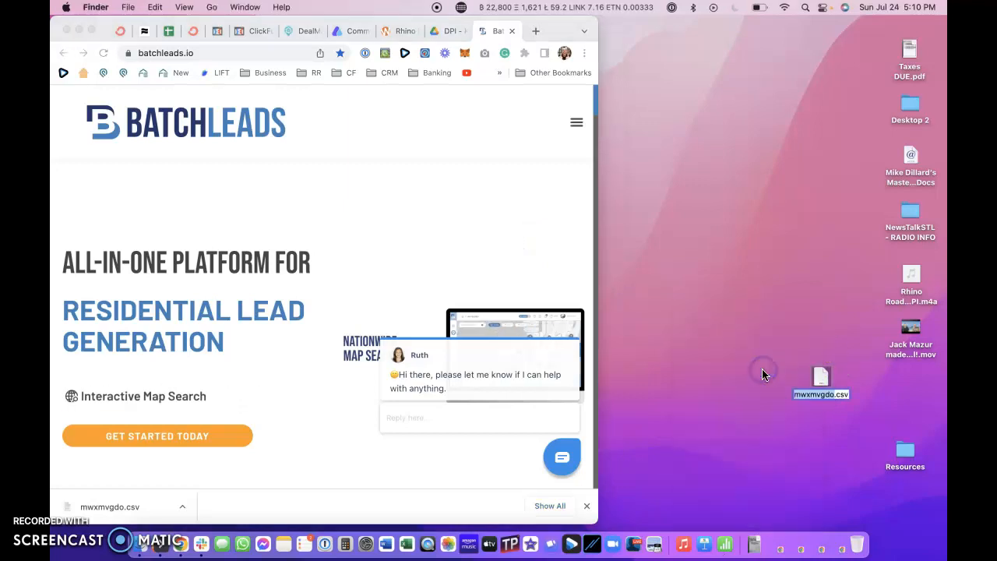
{"action": "type", "text": "Deal Machine D"}
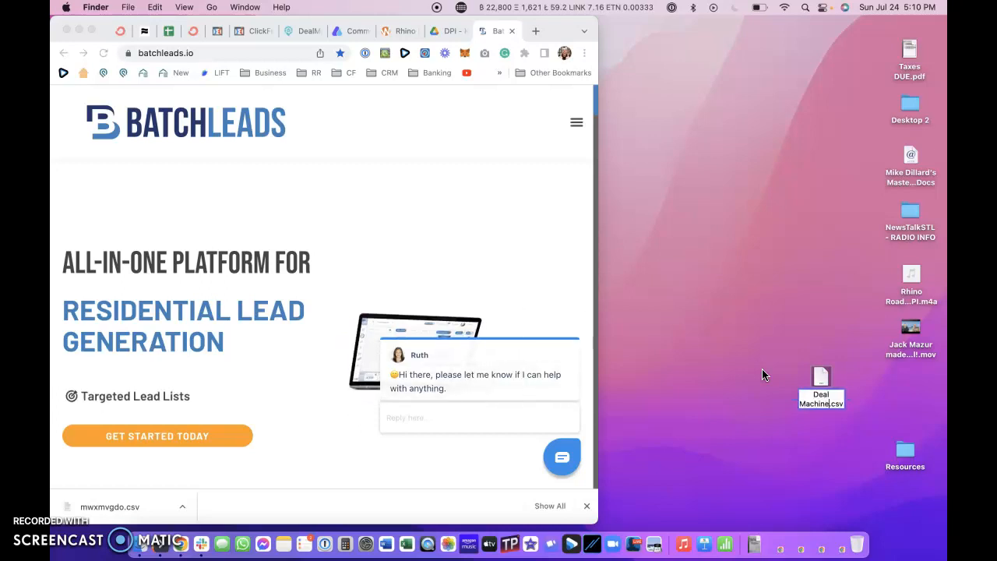
{"action": "type", "text": "4d"}
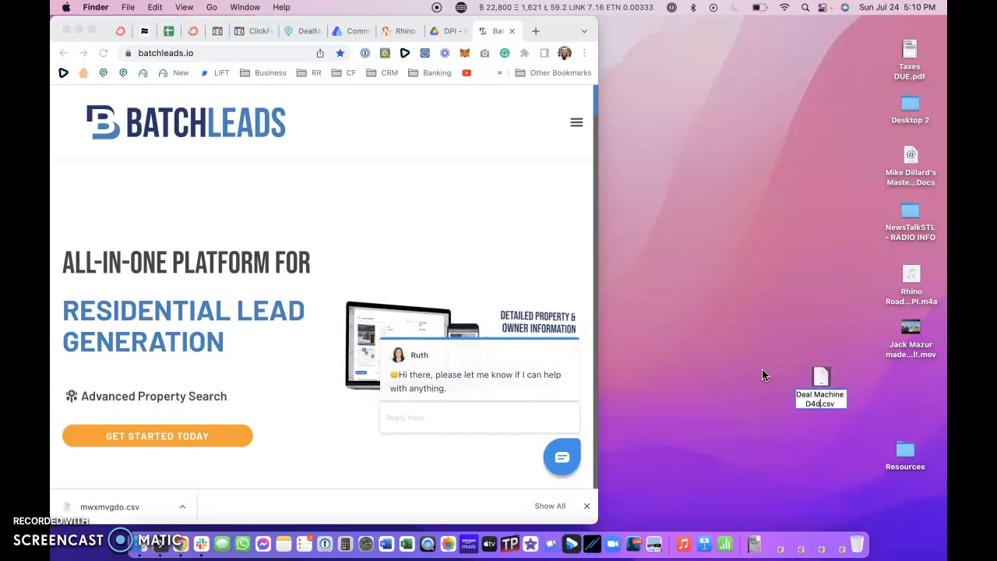
{"action": "key", "text": "BackSpace"}
{"action": "type", "text": "D -"}
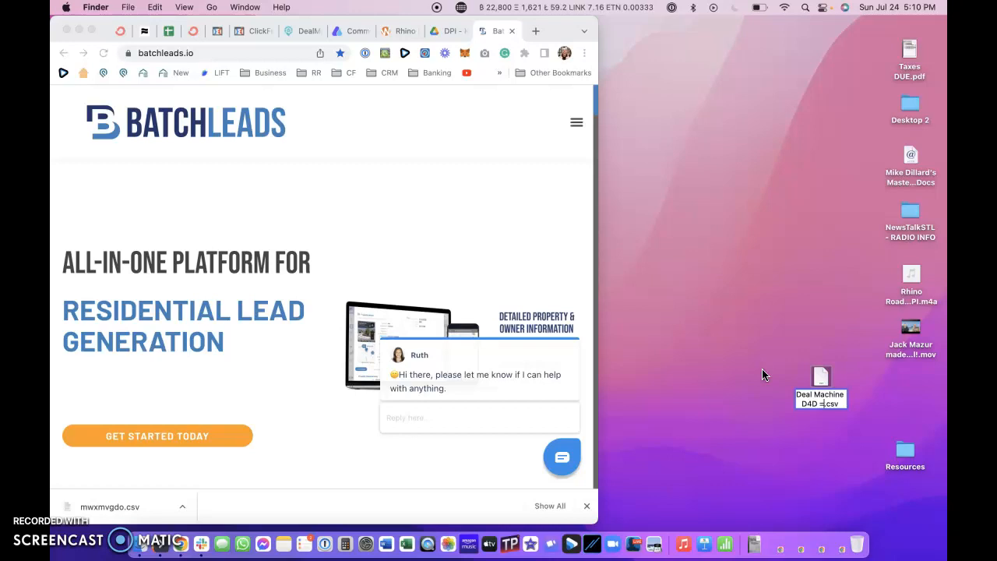
{"action": "type", "text": " July "}
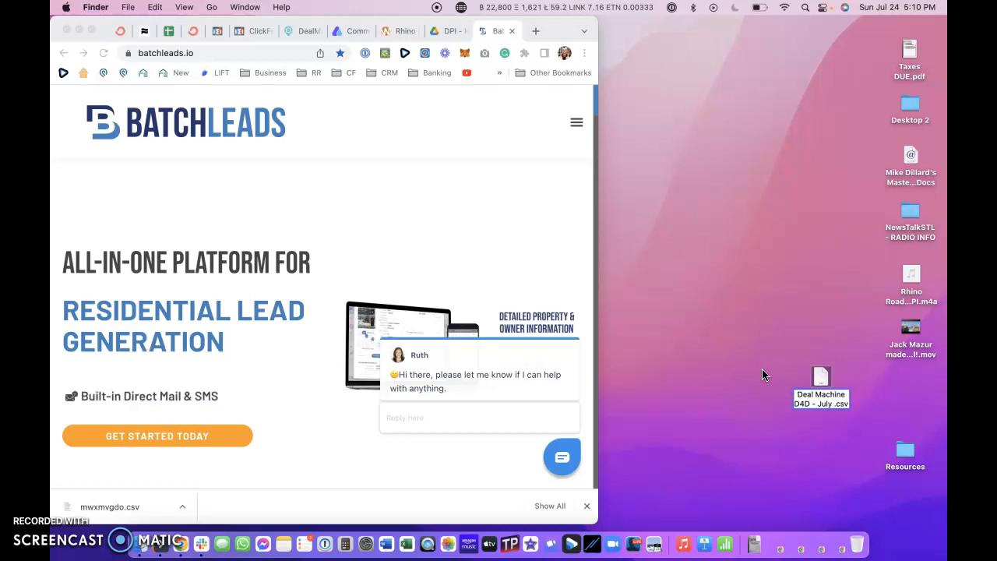
{"action": "type", "text": "24"}
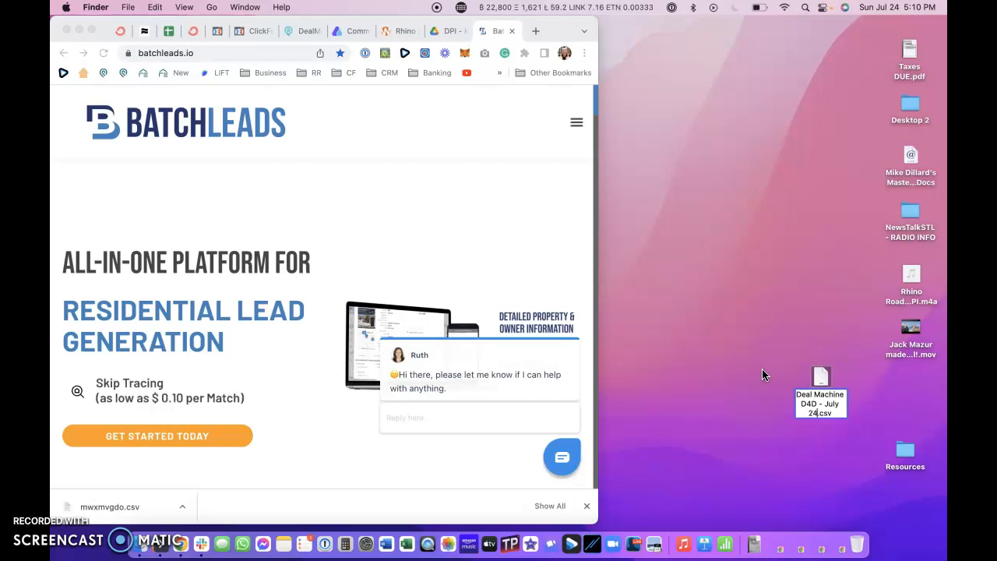
{"action": "type", "text": ",2"}
{"action": "type", "text": "22"}
{"action": "key", "text": "Return"}
Step: Widen the browser window and place the renamed CSV file on the desktop beside it so it stays reachable
{"action": "left_click", "coordinate": [505, 274]}
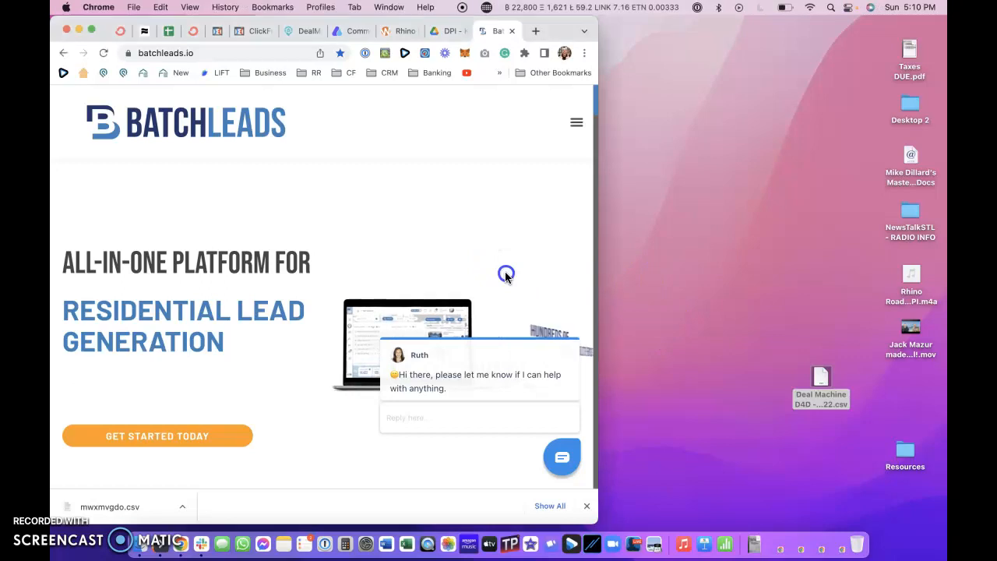
{"action": "left_click_drag", "start_coordinate": [597, 523], "coordinate": [798, 548]}
{"action": "left_click", "coordinate": [786, 512]}
{"action": "left_click_drag", "start_coordinate": [830, 377], "coordinate": [909, 383]}
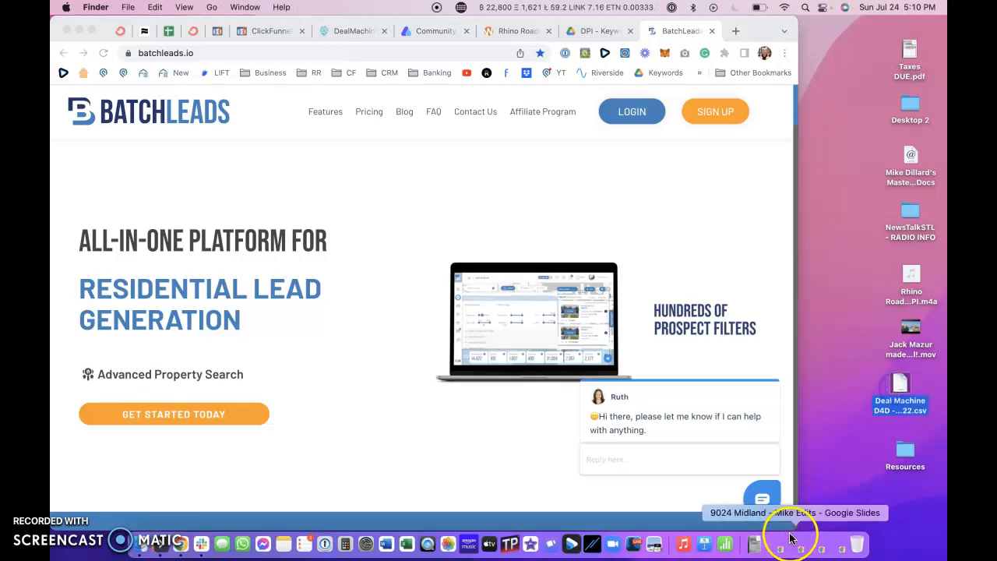
{"action": "left_click_drag", "start_coordinate": [793, 530], "coordinate": [868, 524]}
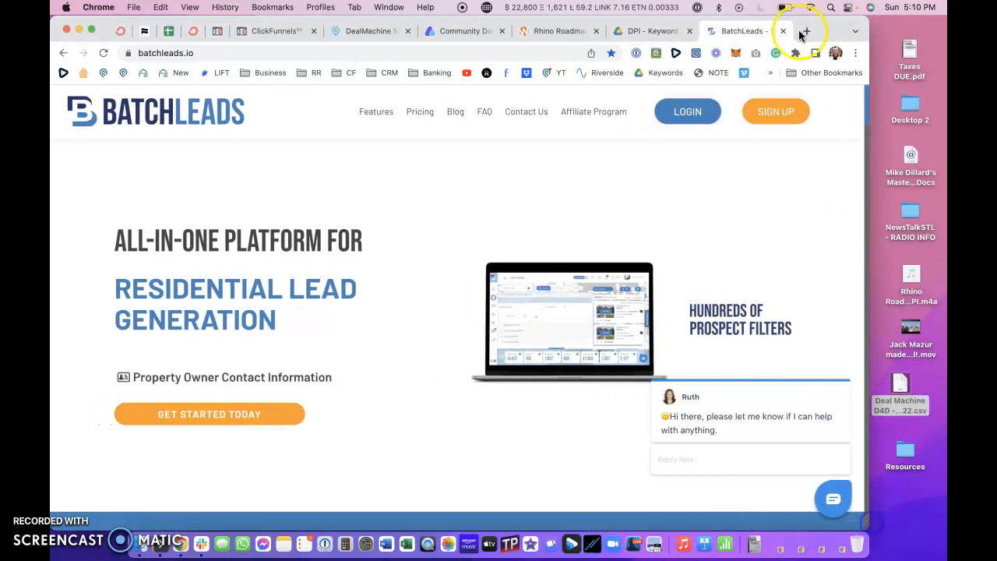
Step: Log in to BatchLeads and go to the Skip Trace section
{"action": "left_click", "coordinate": [693, 111]}
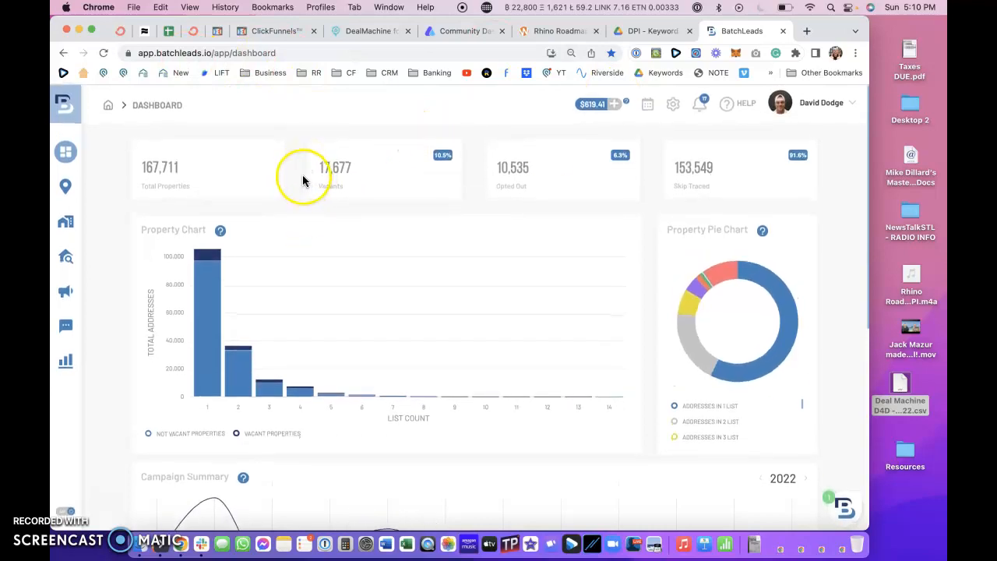
{"action": "mouse_move", "coordinate": [65, 187]}
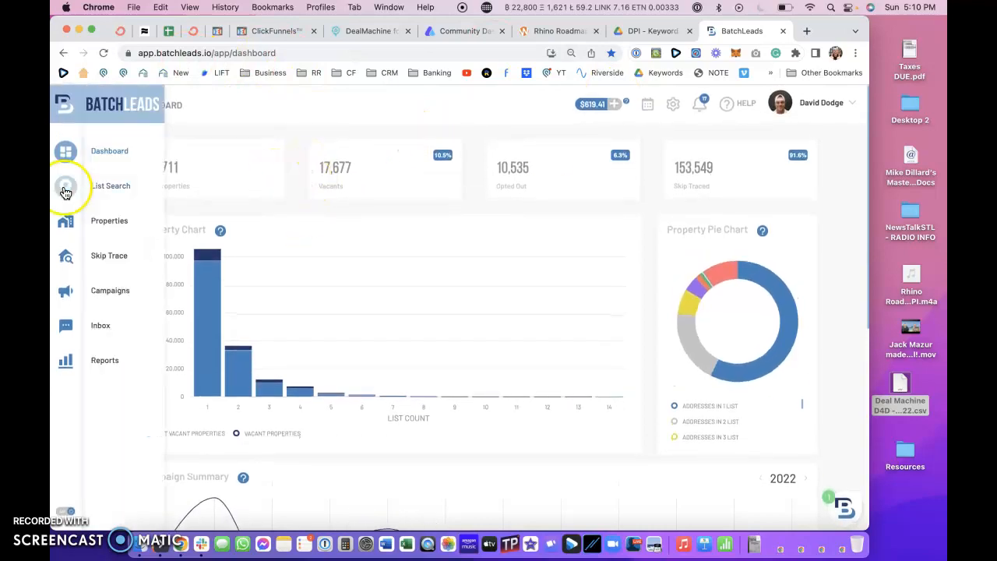
{"action": "left_click", "coordinate": [110, 261]}
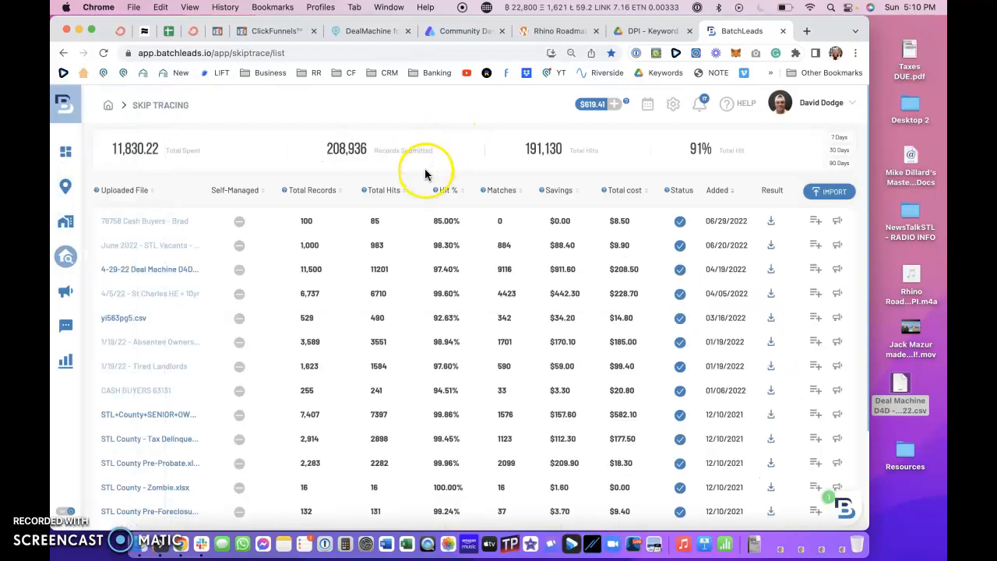
Step: Start a skip tracing import, upload the Deal Machine D4D - July 24,2022.csv file and continue to data mapping
{"action": "left_click", "coordinate": [830, 192]}
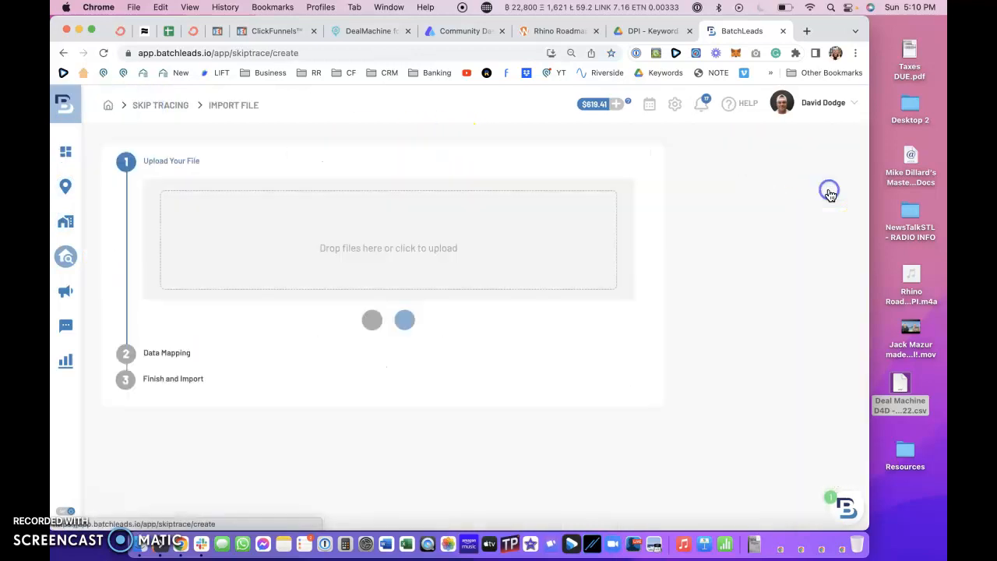
{"action": "left_click_drag", "start_coordinate": [899, 388], "coordinate": [479, 247]}
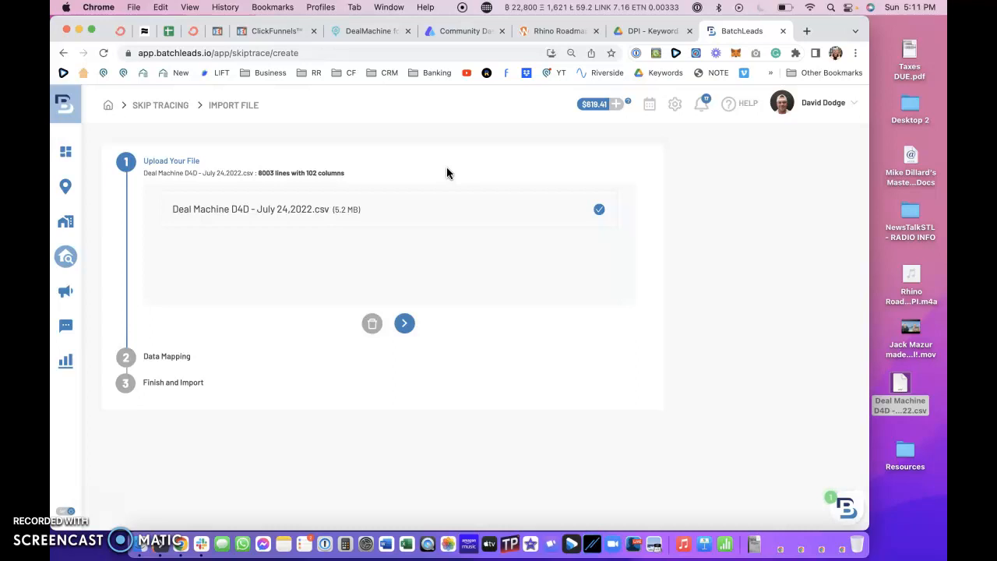
{"action": "left_click", "coordinate": [404, 323]}
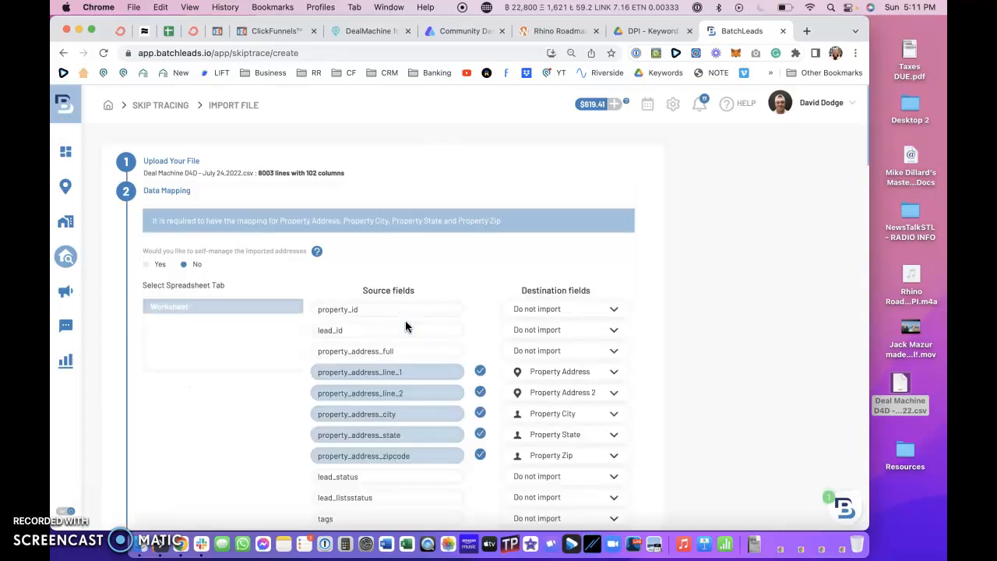
Step: Review the property address mappings and check the destination options offered for property_address_full, leaving it as Do not import
{"action": "scroll", "coordinate": [433, 226], "scroll_direction": "down", "scroll_amount": 3}
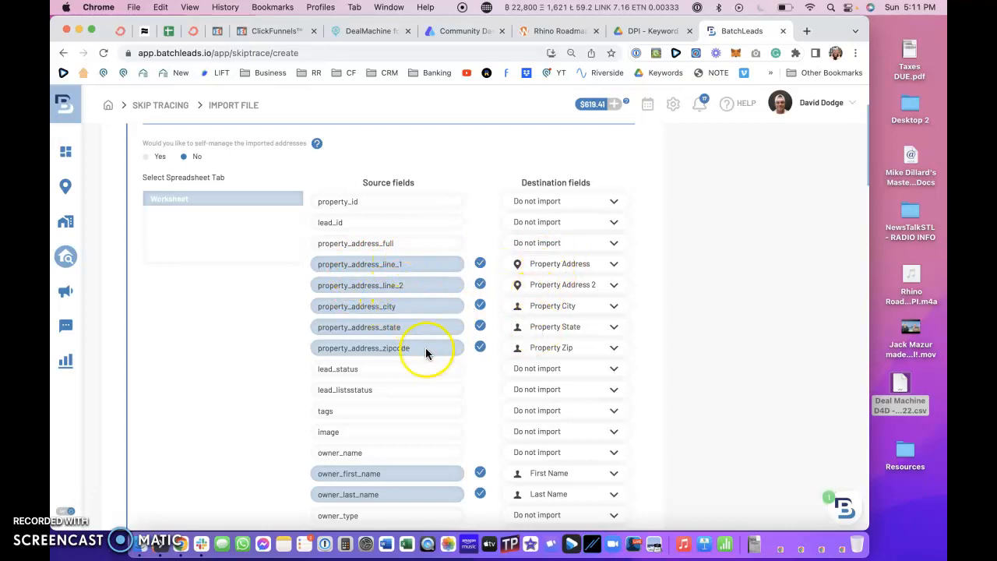
{"action": "scroll", "coordinate": [461, 292], "scroll_direction": "down", "scroll_amount": 1}
{"action": "scroll", "coordinate": [461, 292], "scroll_direction": "down", "scroll_amount": 3}
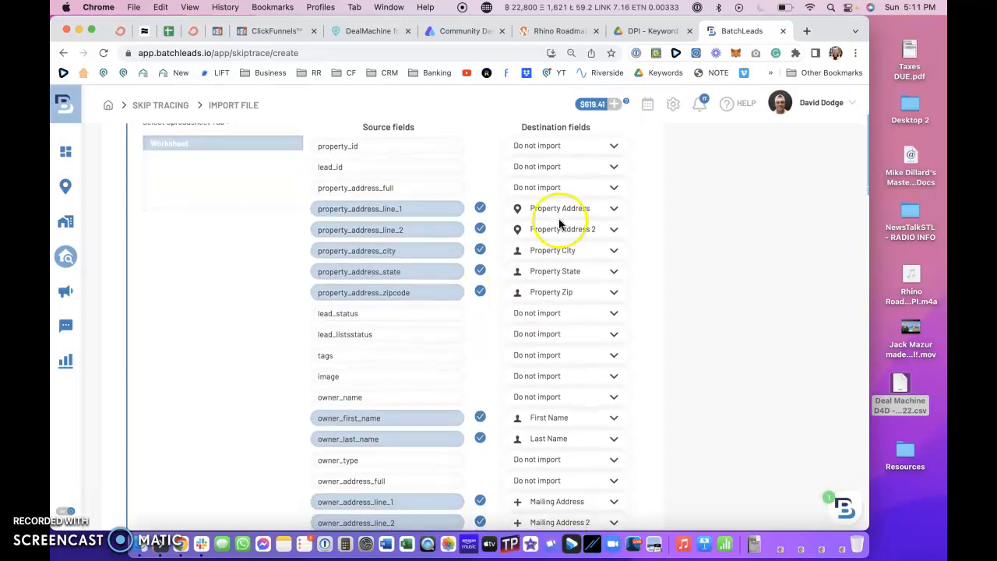
{"action": "left_click", "coordinate": [549, 186]}
{"action": "scroll", "coordinate": [549, 243], "scroll_direction": "down", "scroll_amount": 6}
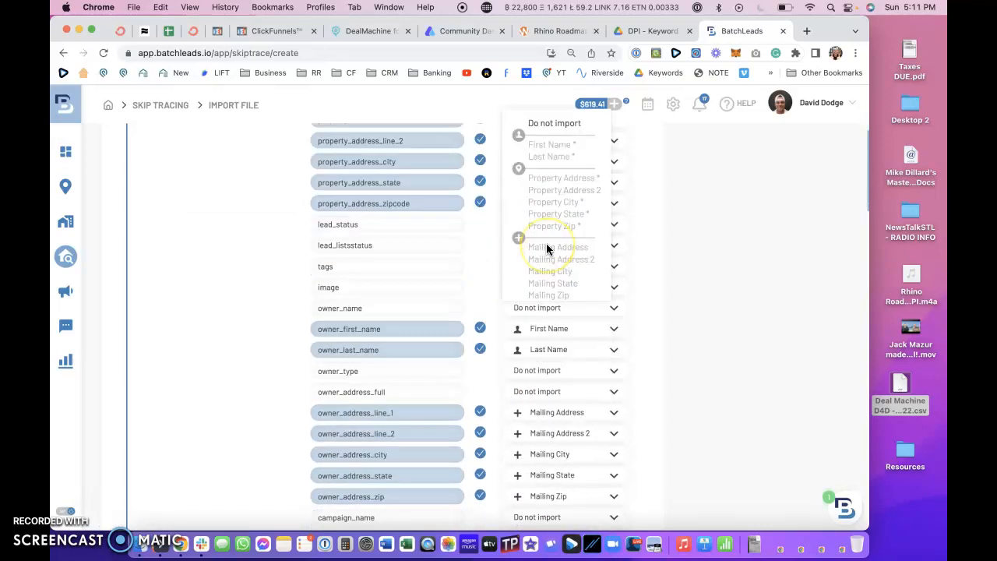
{"action": "scroll", "coordinate": [546, 248], "scroll_direction": "up", "scroll_amount": 6}
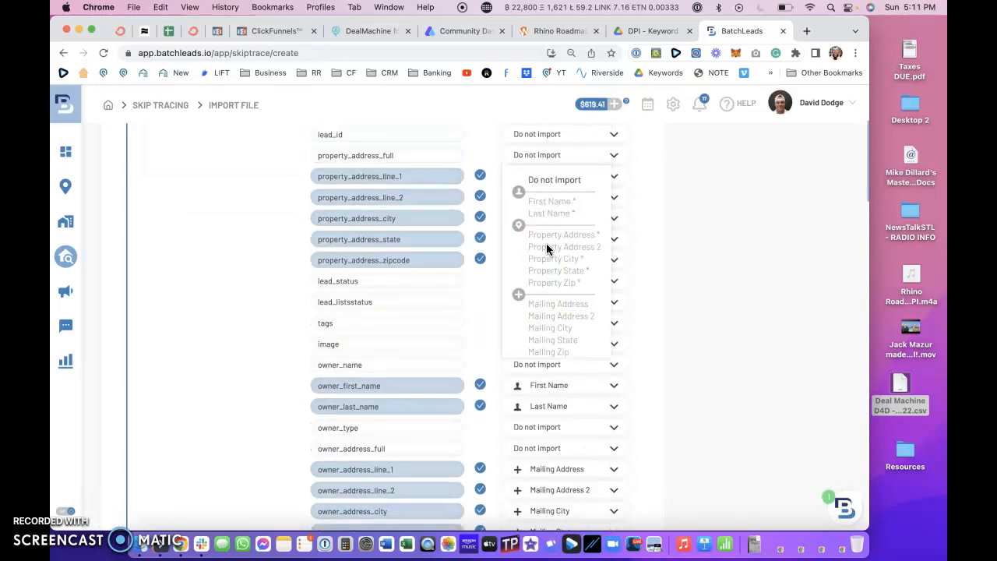
{"action": "left_click", "coordinate": [685, 210]}
Step: Review the owner name, mailing address and phone field mappings, including the destination options offered for phone_2_number
{"action": "scroll", "coordinate": [434, 256], "scroll_direction": "down", "scroll_amount": 4}
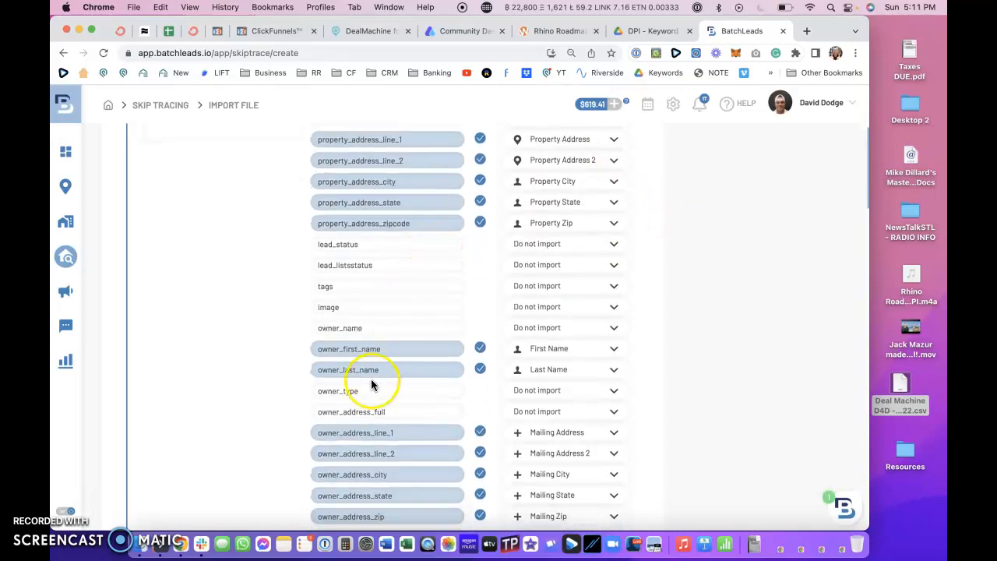
{"action": "scroll", "coordinate": [481, 374], "scroll_direction": "down", "scroll_amount": 10}
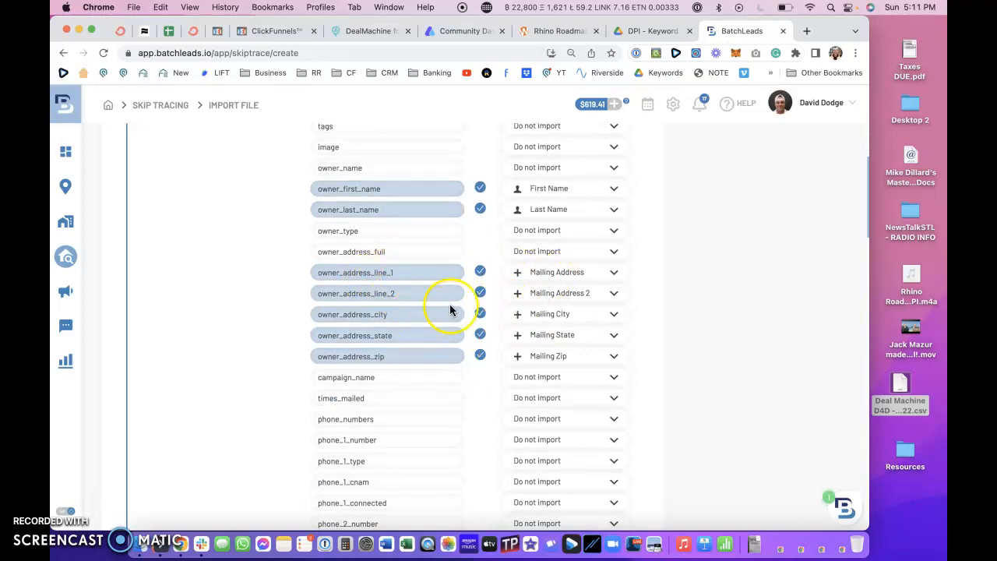
{"action": "scroll", "coordinate": [460, 374], "scroll_direction": "down", "scroll_amount": 12}
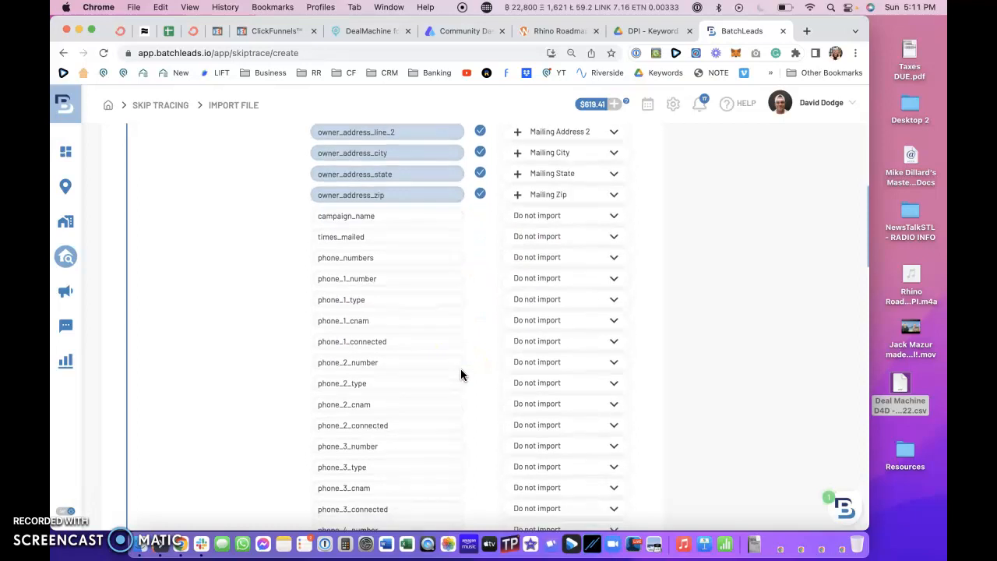
{"action": "scroll", "coordinate": [460, 374], "scroll_direction": "down", "scroll_amount": 2}
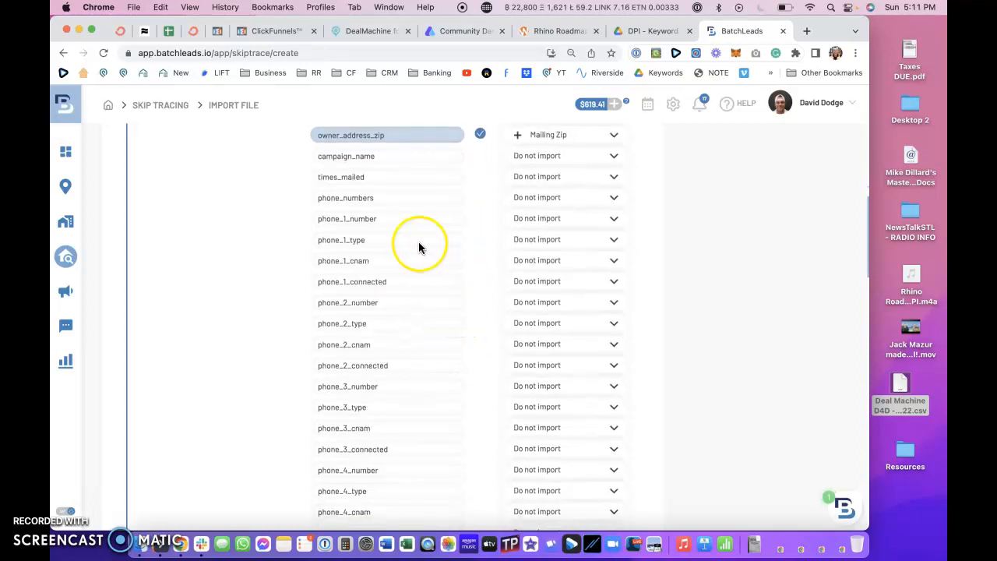
{"action": "left_click", "coordinate": [547, 304]}
{"action": "scroll", "coordinate": [576, 389], "scroll_direction": "down", "scroll_amount": 2}
{"action": "scroll", "coordinate": [576, 392], "scroll_direction": "up", "scroll_amount": 3}
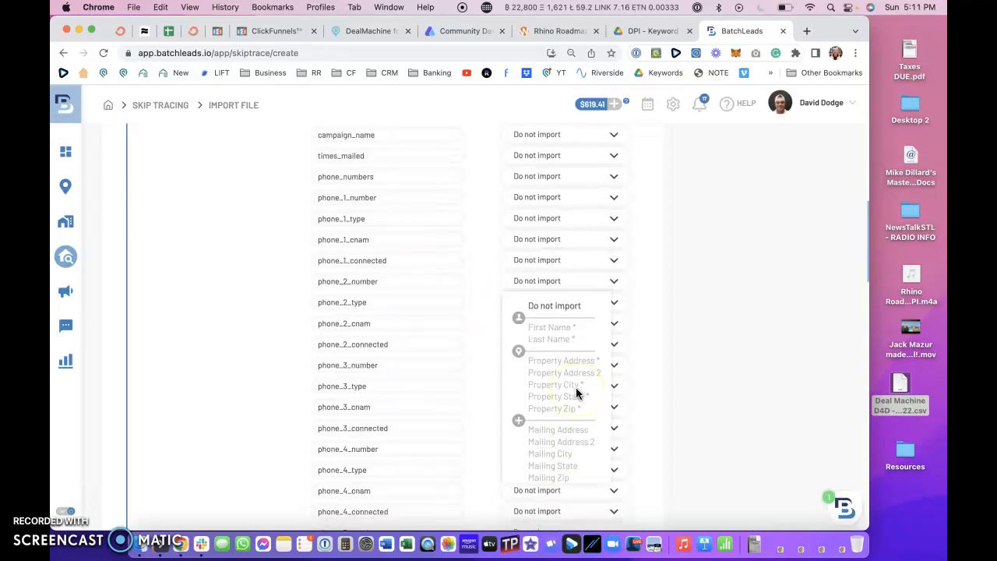
{"action": "left_click", "coordinate": [659, 343]}
{"action": "scroll", "coordinate": [457, 269], "scroll_direction": "down", "scroll_amount": 7}
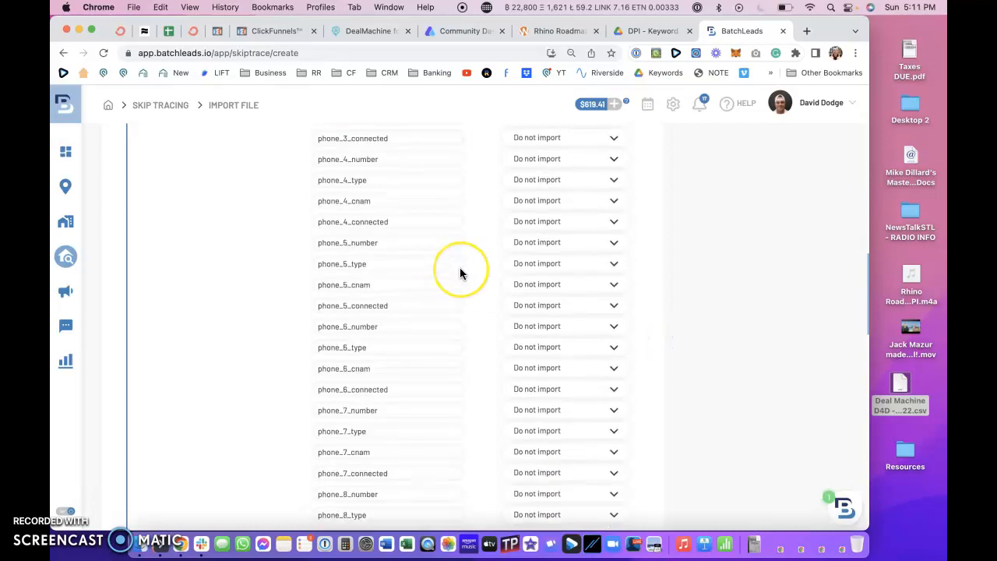
{"action": "scroll", "coordinate": [458, 271], "scroll_direction": "up", "scroll_amount": 12}
{"action": "scroll", "coordinate": [459, 272], "scroll_direction": "up", "scroll_amount": 5}
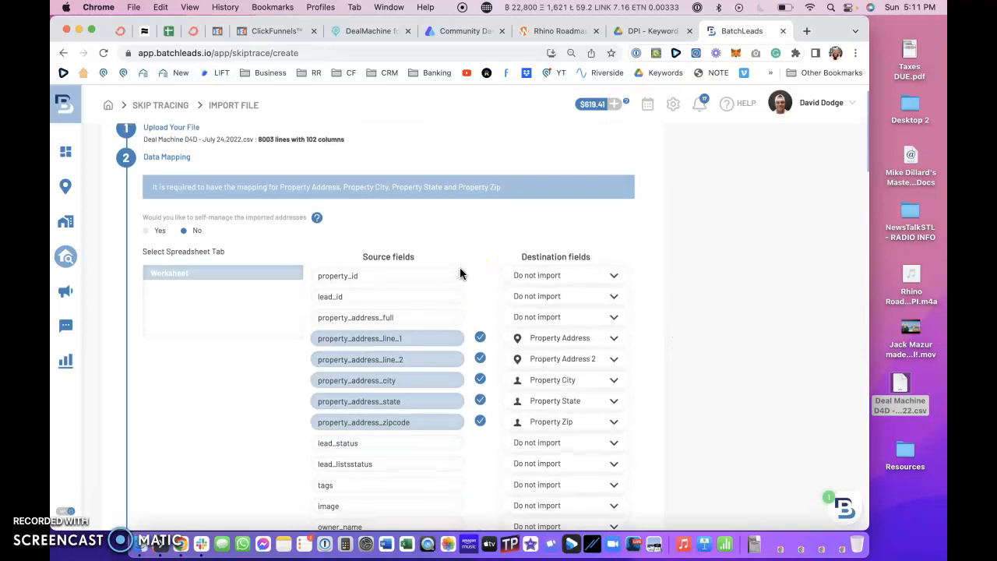
Step: Keep self-managing of the imported addresses at No, accept the field mapping and continue to Finish and Import
{"action": "left_click", "coordinate": [191, 259]}
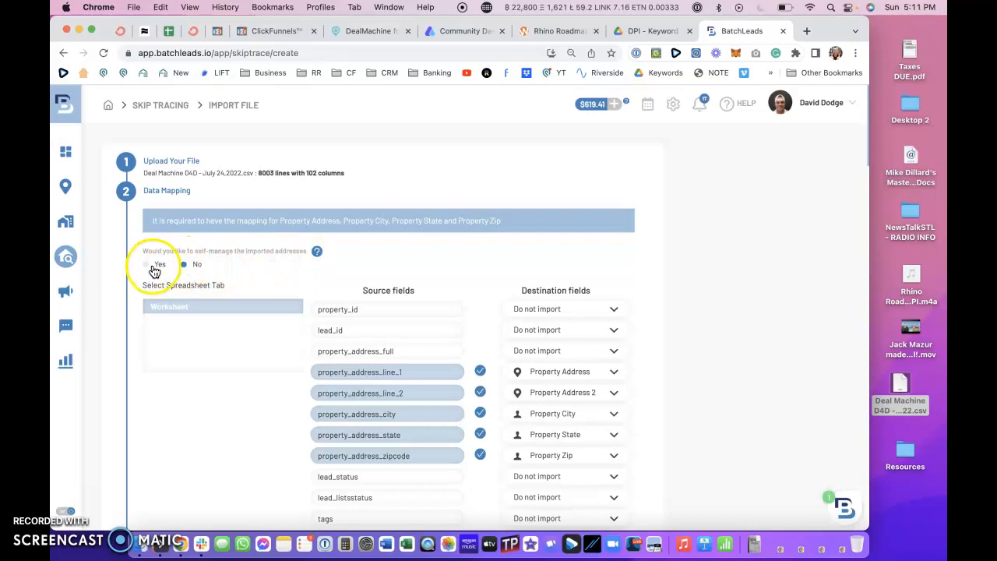
{"action": "scroll", "coordinate": [442, 249], "scroll_direction": "down", "scroll_amount": 5}
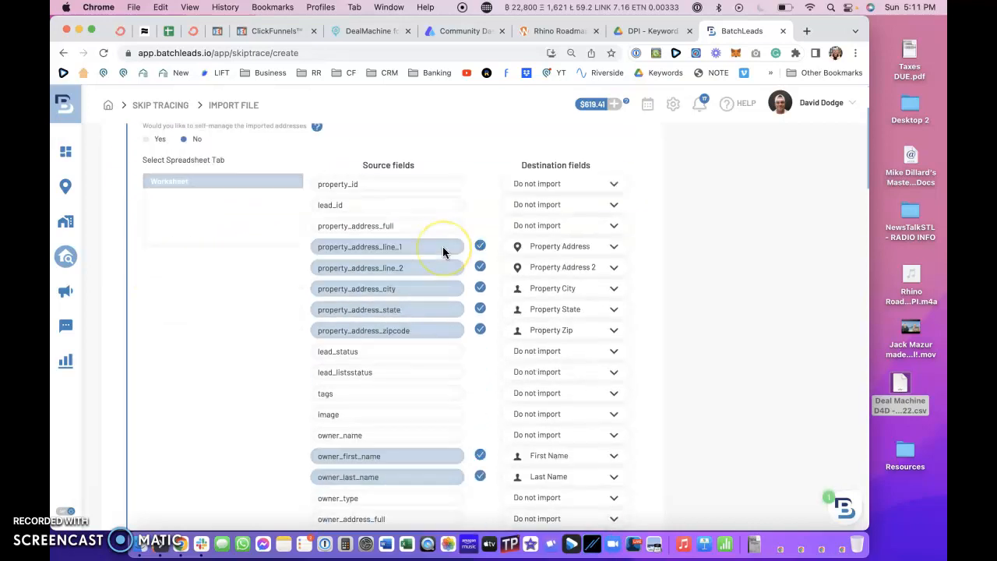
{"action": "scroll", "coordinate": [442, 246], "scroll_direction": "down", "scroll_amount": 20}
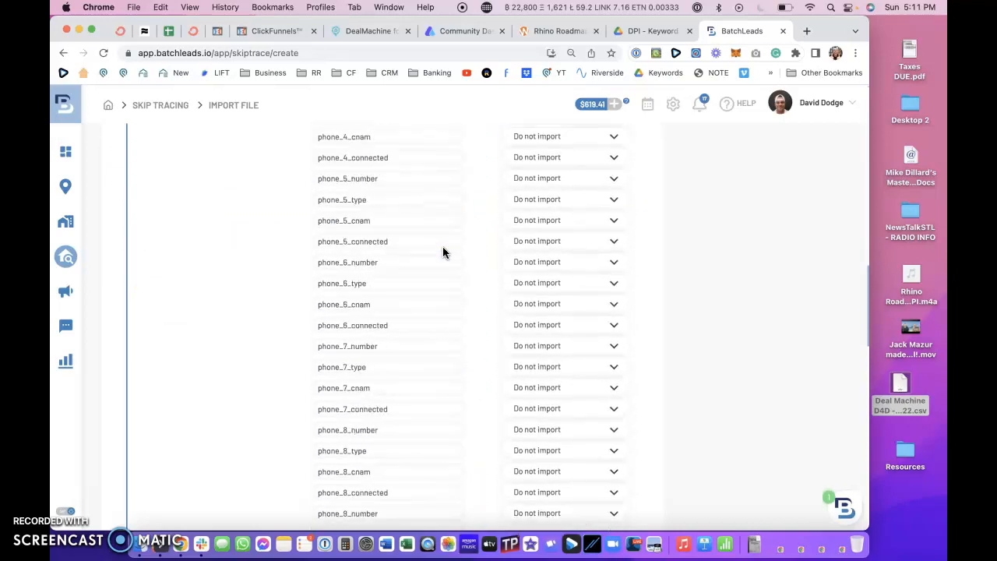
{"action": "scroll", "coordinate": [442, 252], "scroll_direction": "down", "scroll_amount": 10}
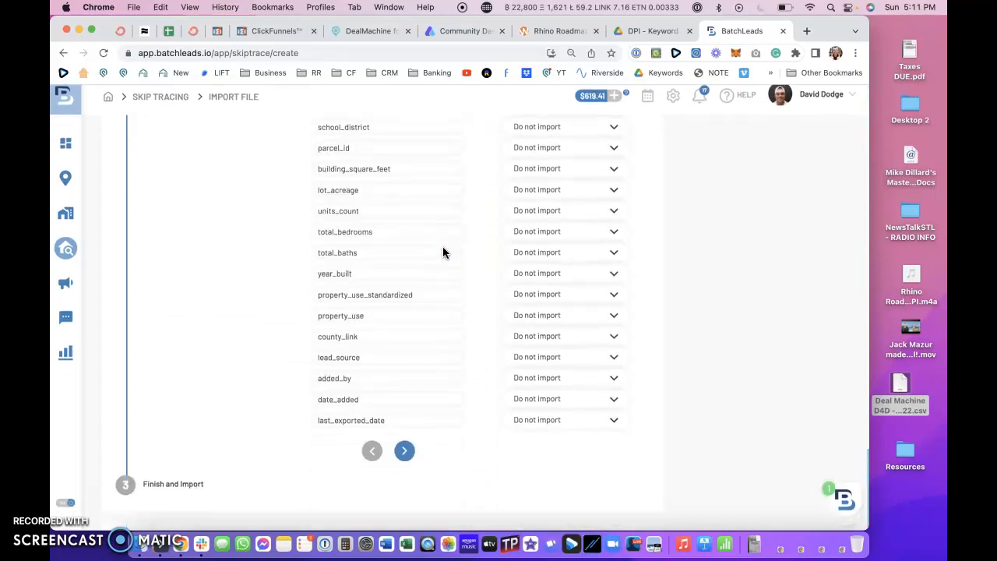
{"action": "left_click", "coordinate": [406, 463]}
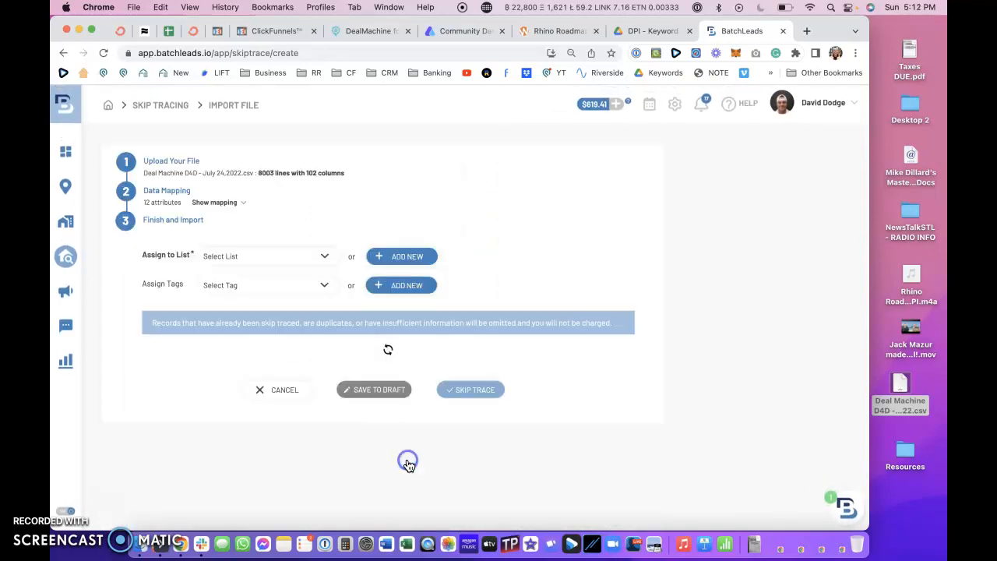
Step: Search the available lists for "dea" and assign the import to the Deal Machine Lists list
{"action": "left_click", "coordinate": [241, 256]}
{"action": "scroll", "coordinate": [246, 311], "scroll_direction": "down", "scroll_amount": 2}
{"action": "scroll", "coordinate": [246, 312], "scroll_direction": "down", "scroll_amount": 8}
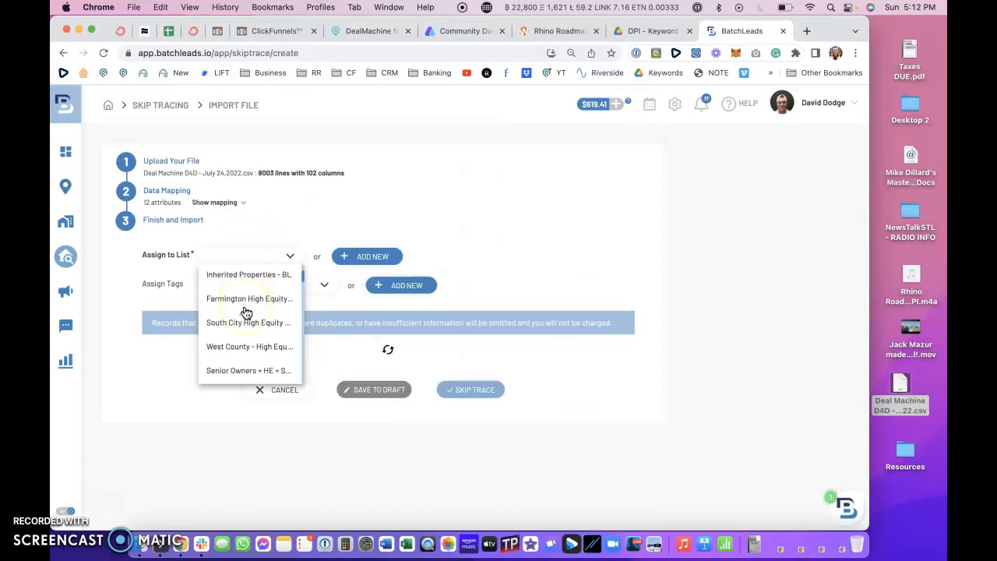
{"action": "scroll", "coordinate": [246, 312], "scroll_direction": "down", "scroll_amount": 5}
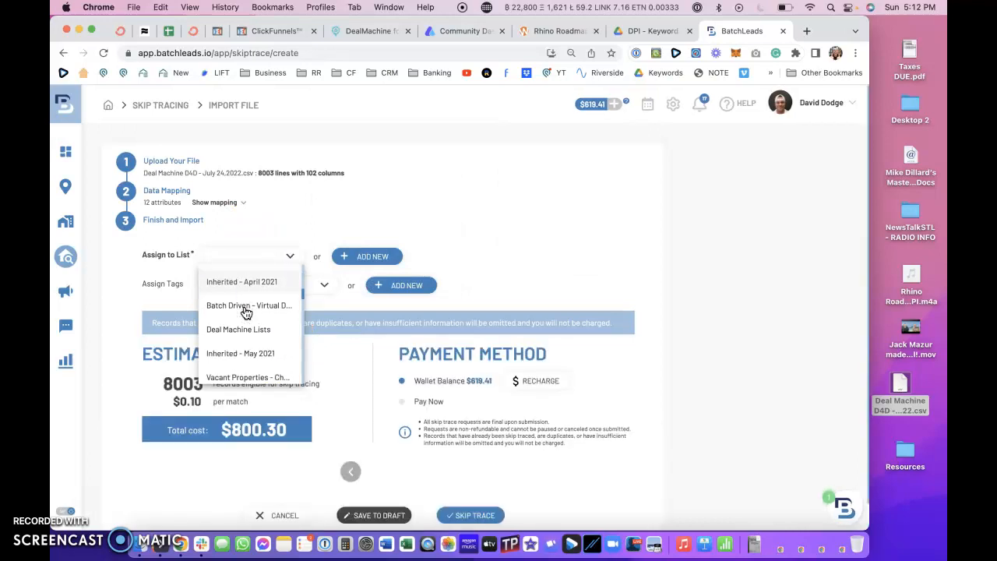
{"action": "scroll", "coordinate": [246, 312], "scroll_direction": "down", "scroll_amount": 6}
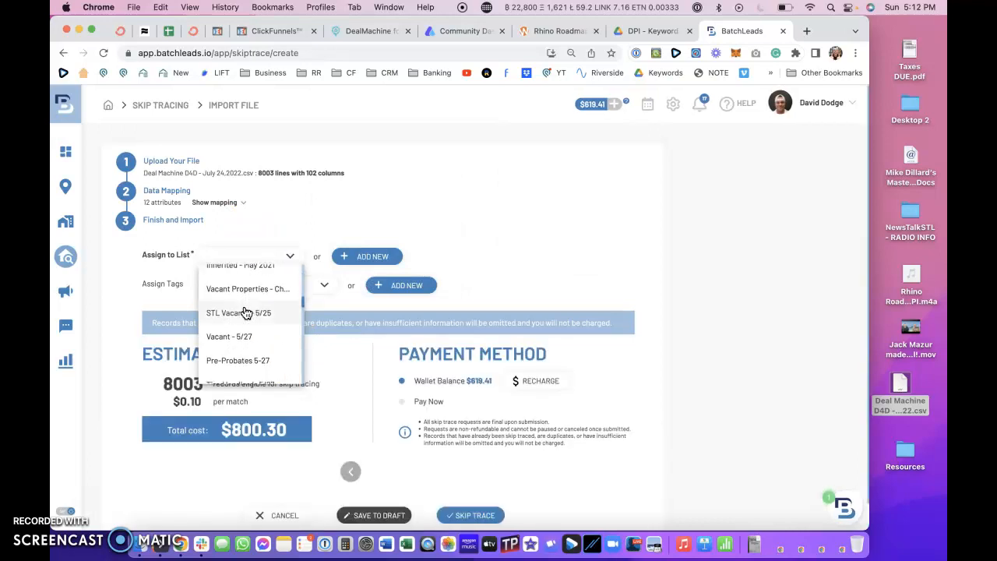
{"action": "scroll", "coordinate": [246, 312], "scroll_direction": "down", "scroll_amount": 6}
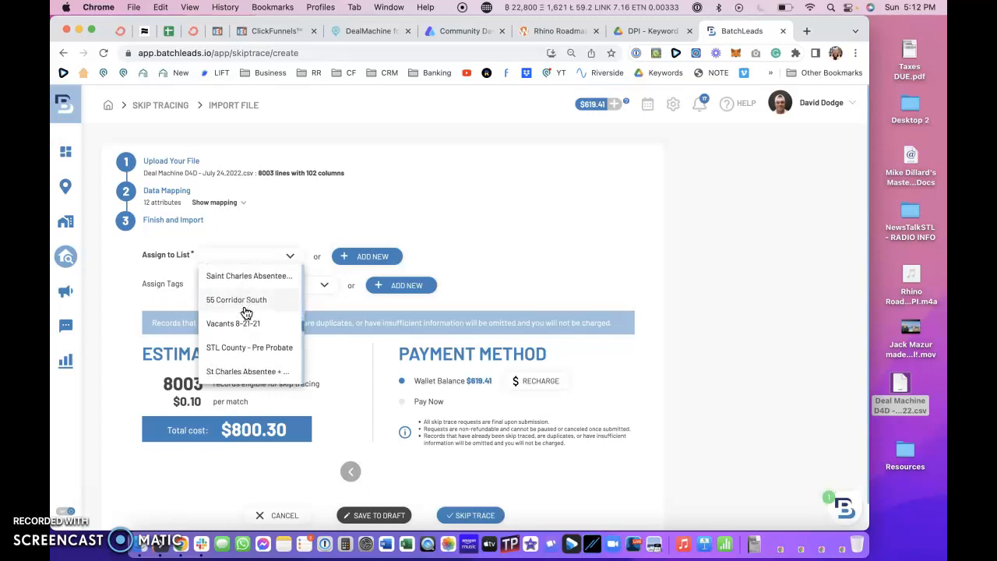
{"action": "scroll", "coordinate": [246, 312], "scroll_direction": "down", "scroll_amount": 6}
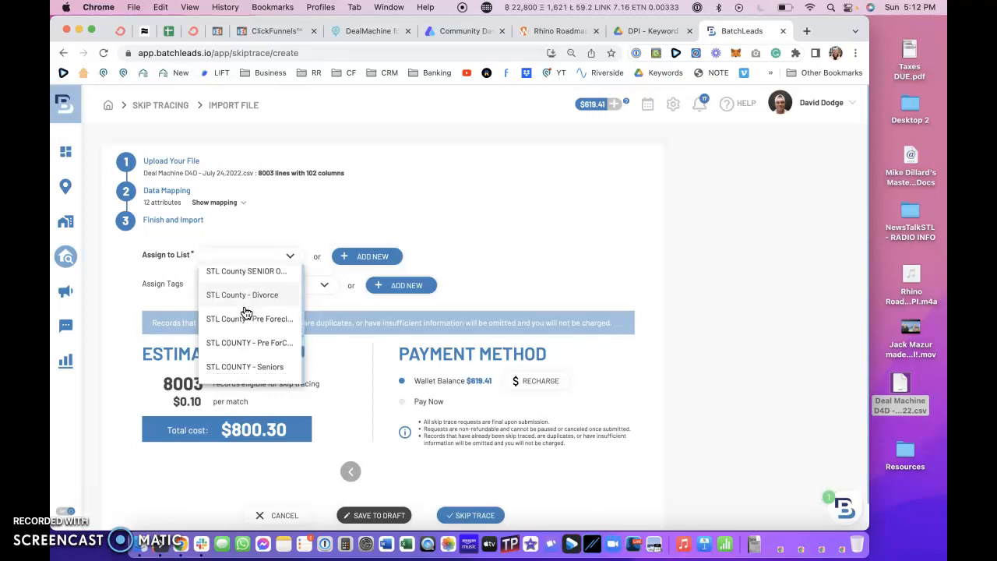
{"action": "type", "text": "dea"}
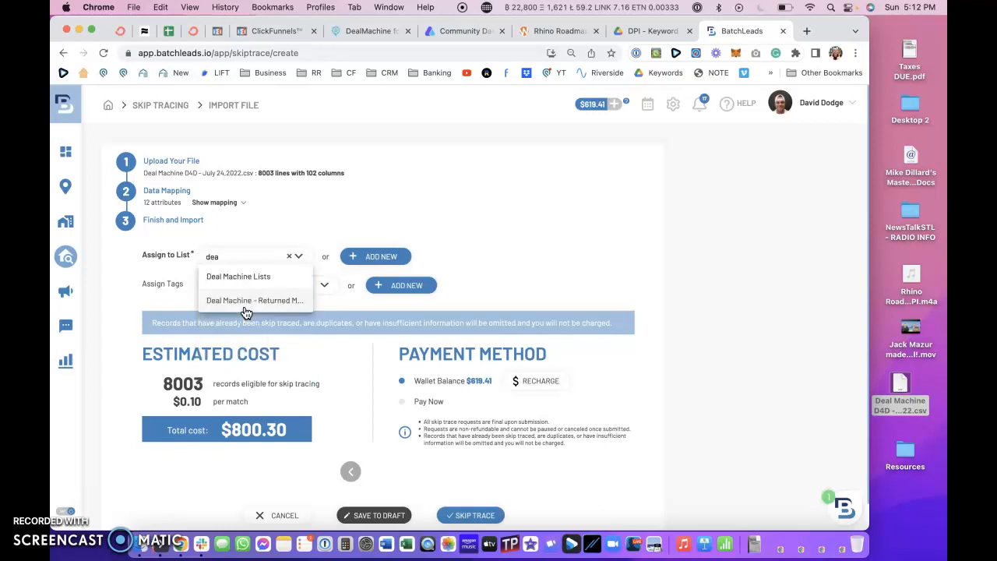
{"action": "left_click", "coordinate": [246, 277]}
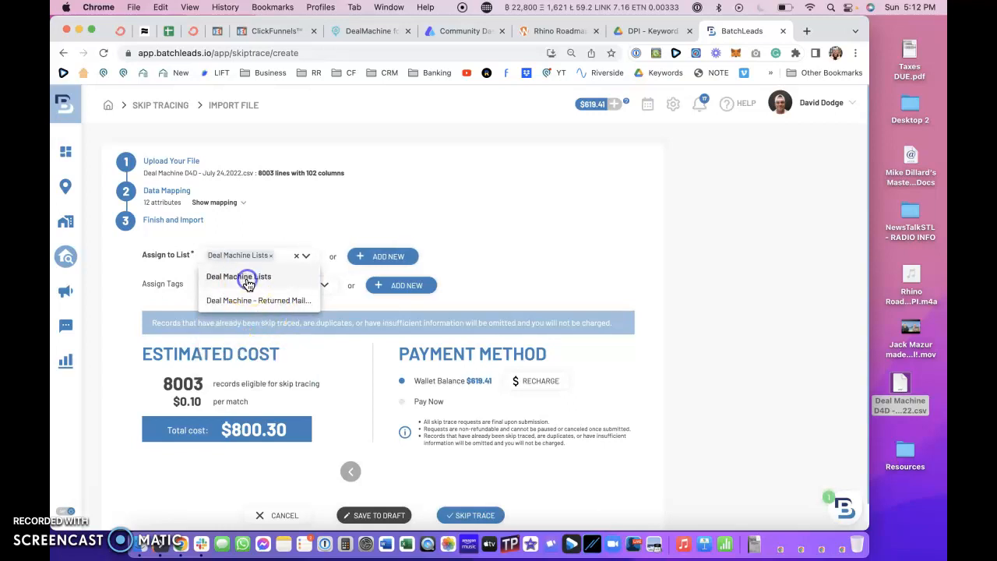
{"action": "left_click", "coordinate": [262, 218]}
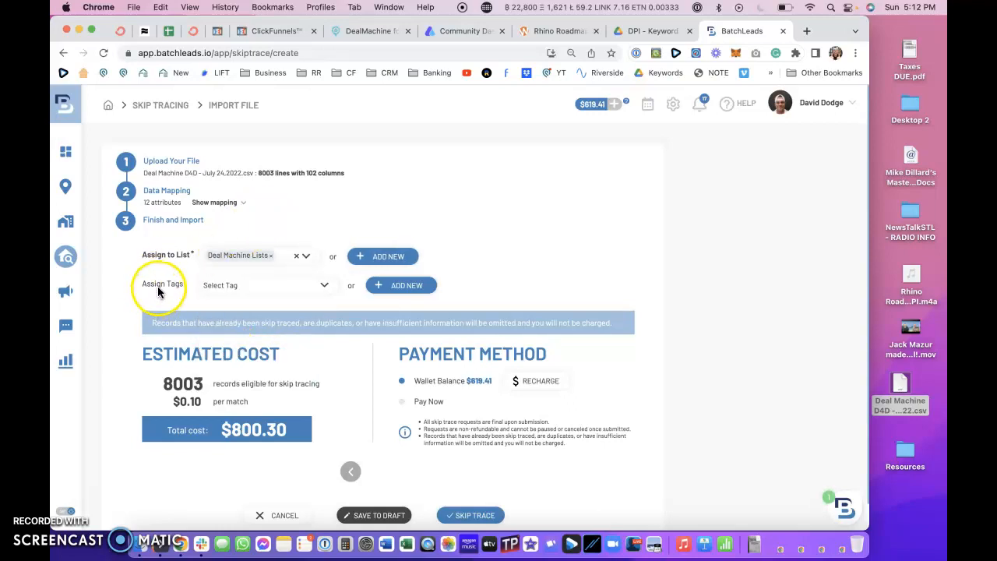
Step: Search the tags for "deal" and assign the Deal Machine tag to the import
{"action": "left_click", "coordinate": [236, 286]}
{"action": "type", "text": "dri"}
{"action": "key", "text": "BackSpace"}
{"action": "key", "text": "BackSpace"}
{"action": "left_click", "coordinate": [229, 282]}
{"action": "type", "text": "4"}
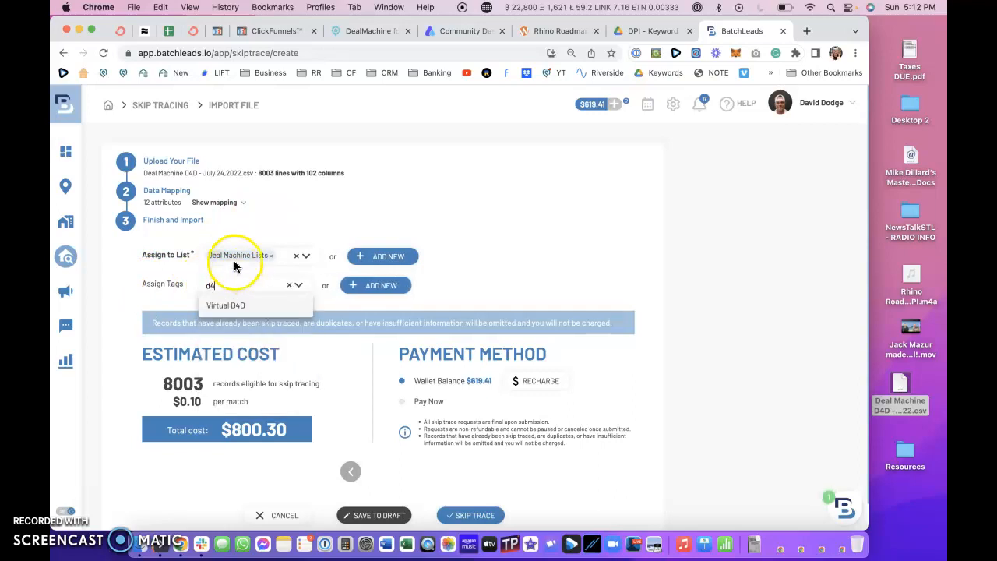
{"action": "key", "text": "BackSpace"}
{"action": "key", "text": "BackSpace"}
{"action": "type", "text": "d"}
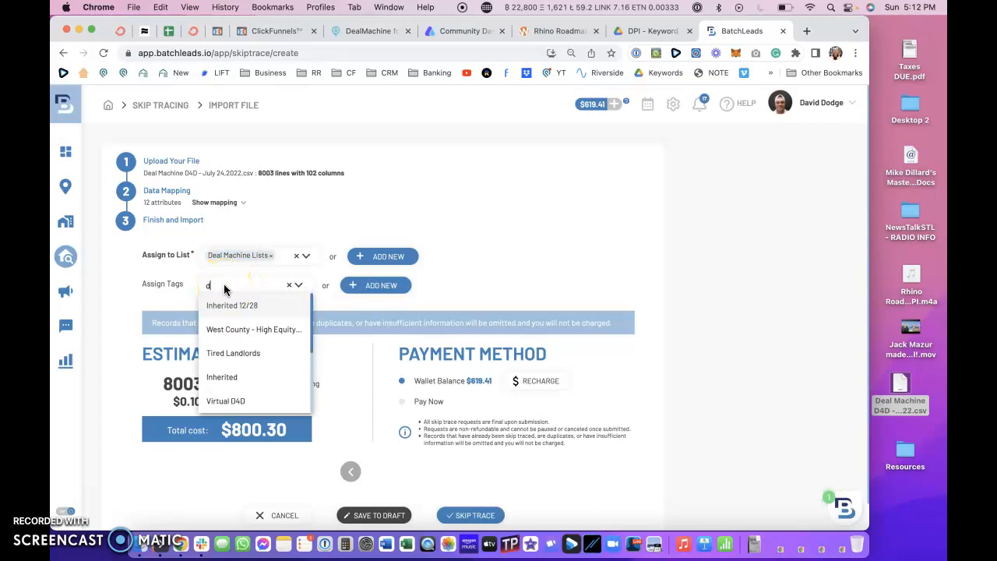
{"action": "type", "text": "eal"}
{"action": "left_click", "coordinate": [226, 306]}
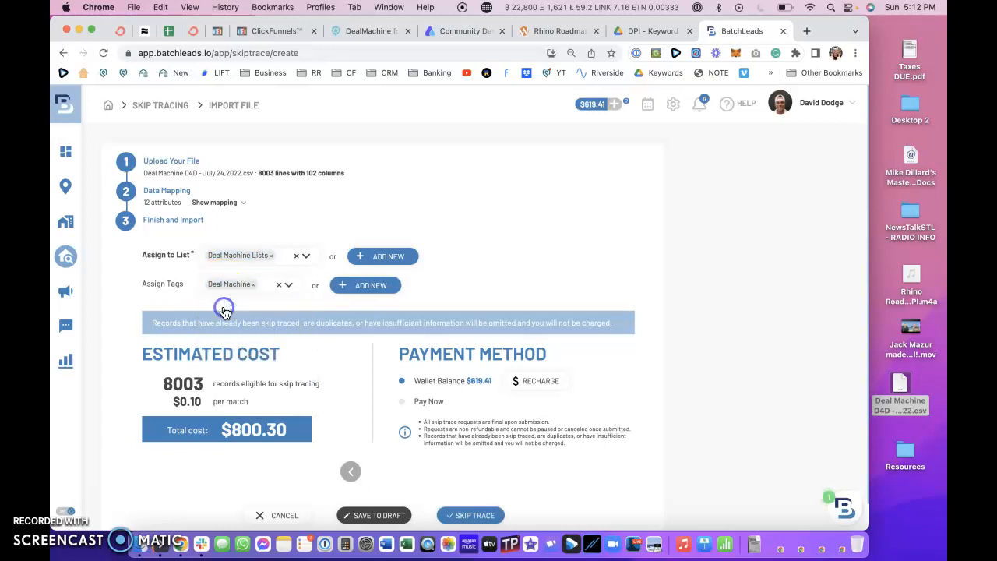
Step: Review the estimated skip tracing cost, set the payment method to Pay Now and submit the skip trace
{"action": "scroll", "coordinate": [506, 301], "scroll_direction": "down", "scroll_amount": 1}
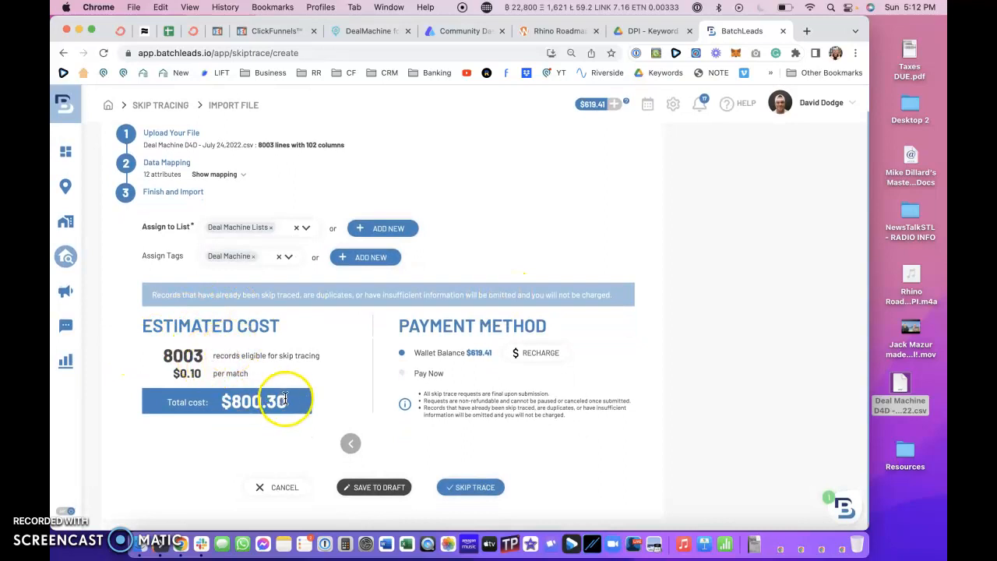
{"action": "left_click", "coordinate": [194, 355]}
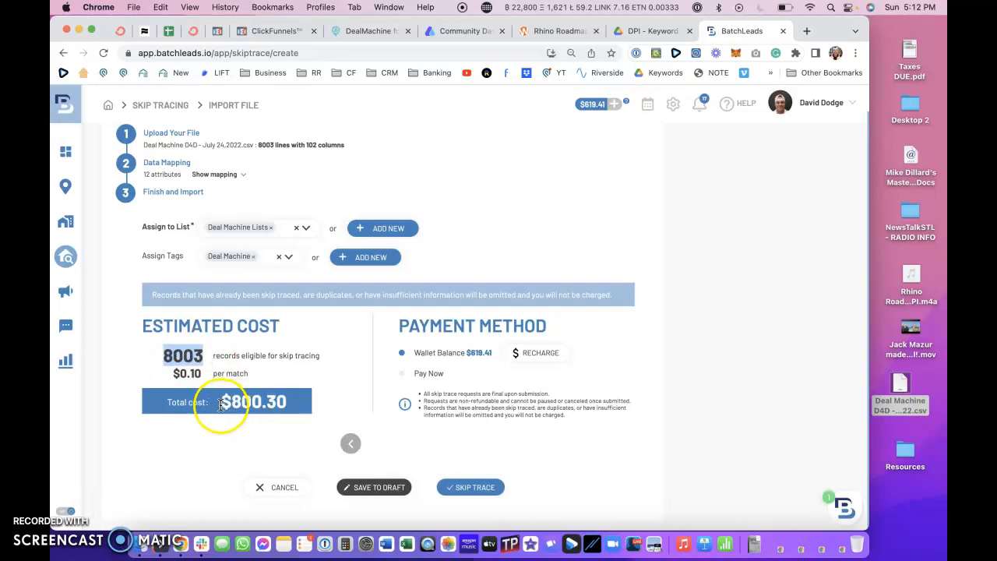
{"action": "left_click", "coordinate": [206, 359]}
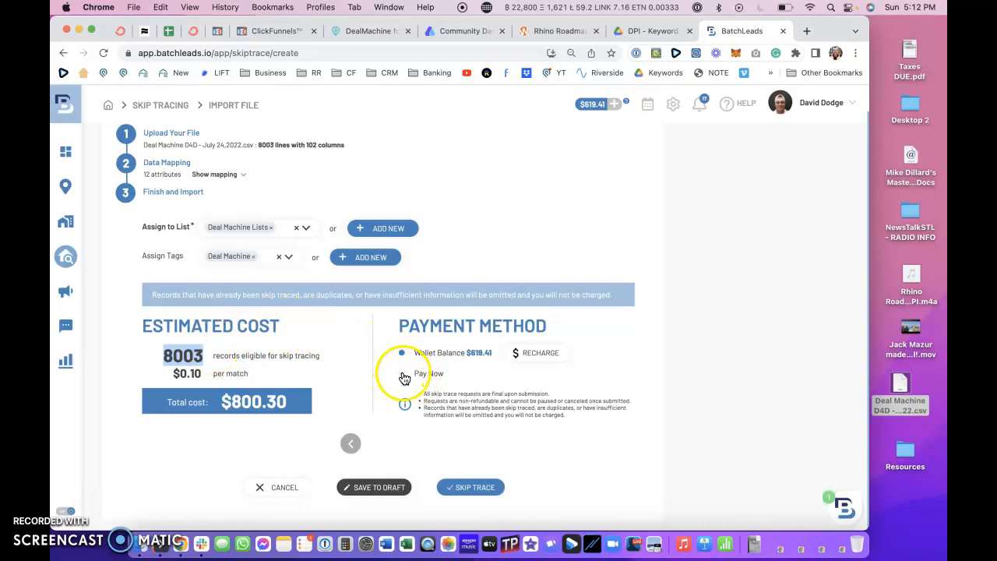
{"action": "left_click", "coordinate": [484, 353]}
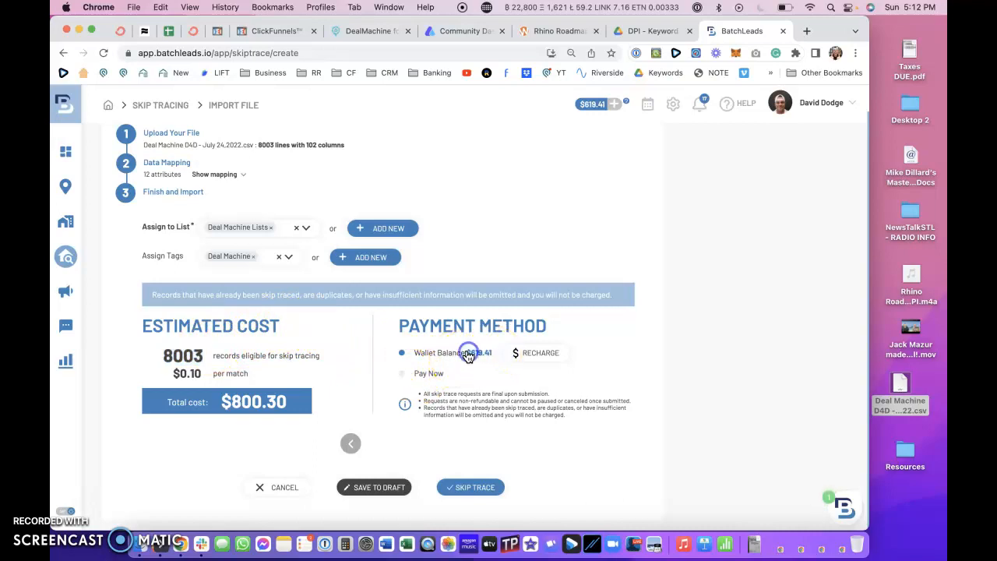
{"action": "left_click", "coordinate": [402, 374]}
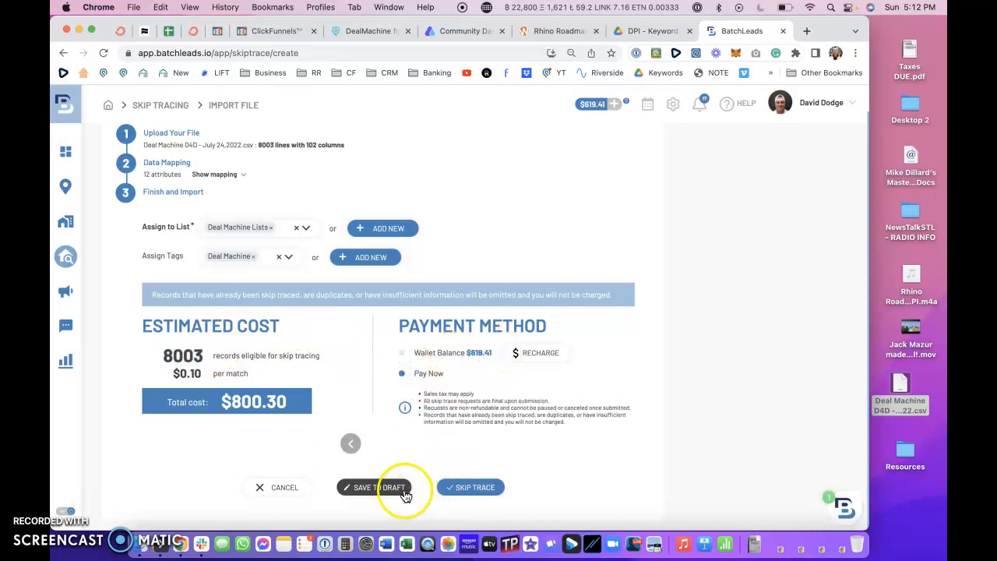
{"action": "left_click", "coordinate": [485, 488]}
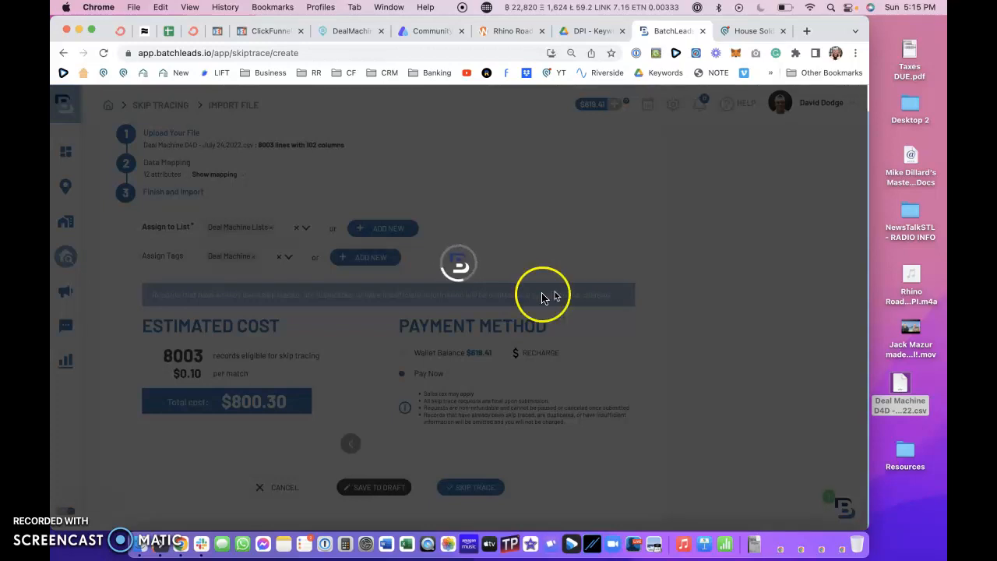
Step: Check the total records and processing status of the Deal Machine D4D - July 24 file in the skip tracing list
{"action": "scroll", "coordinate": [513, 242], "scroll_direction": "up", "scroll_amount": 1}
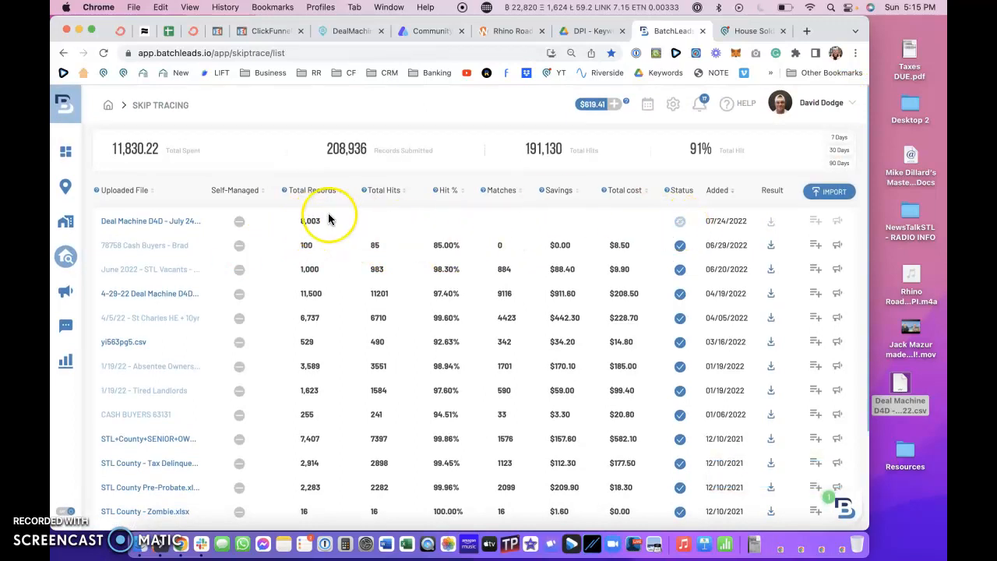
{"action": "left_click_drag", "start_coordinate": [299, 222], "coordinate": [342, 224]}
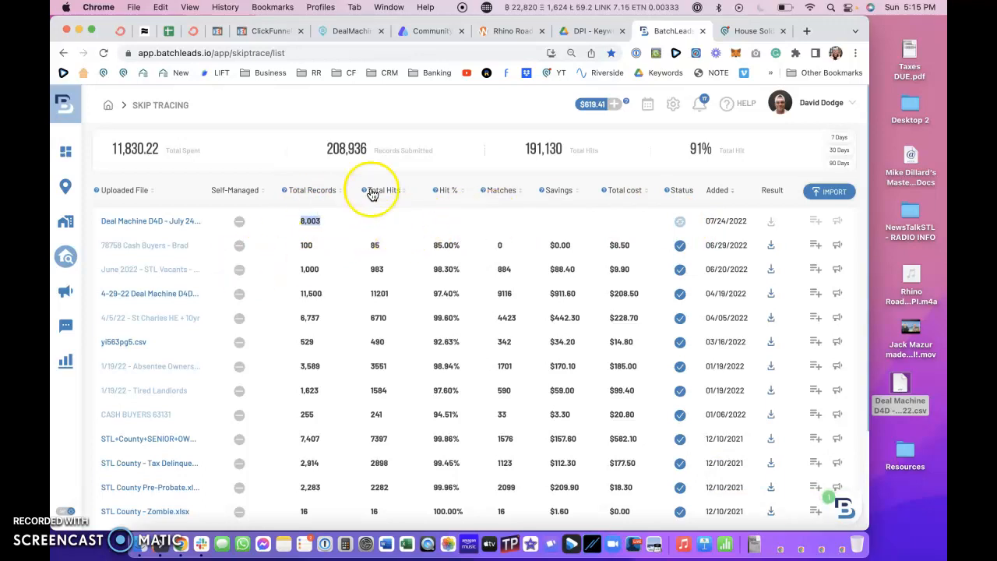
{"action": "mouse_move", "coordinate": [72, 483]}
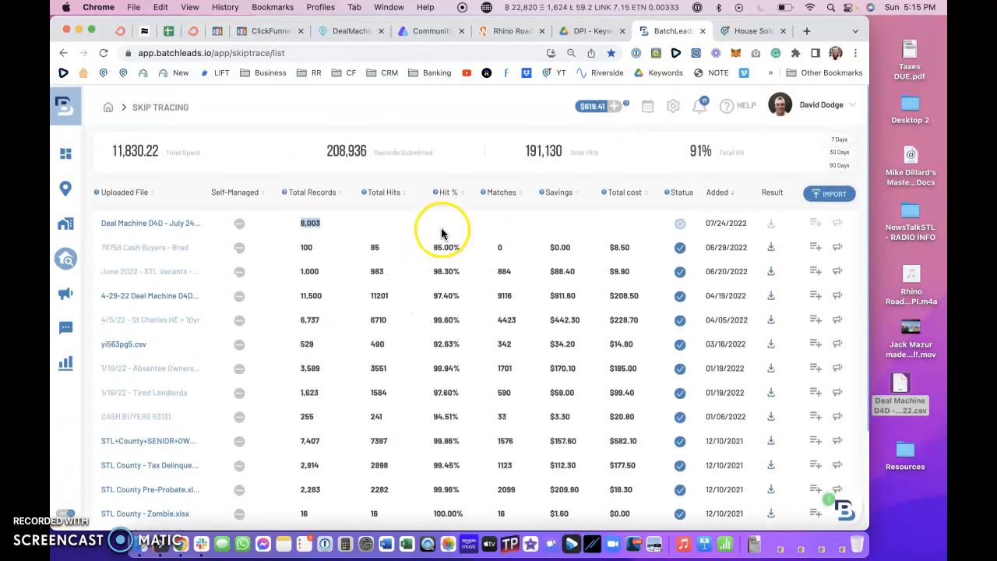
{"action": "left_click", "coordinate": [343, 223]}
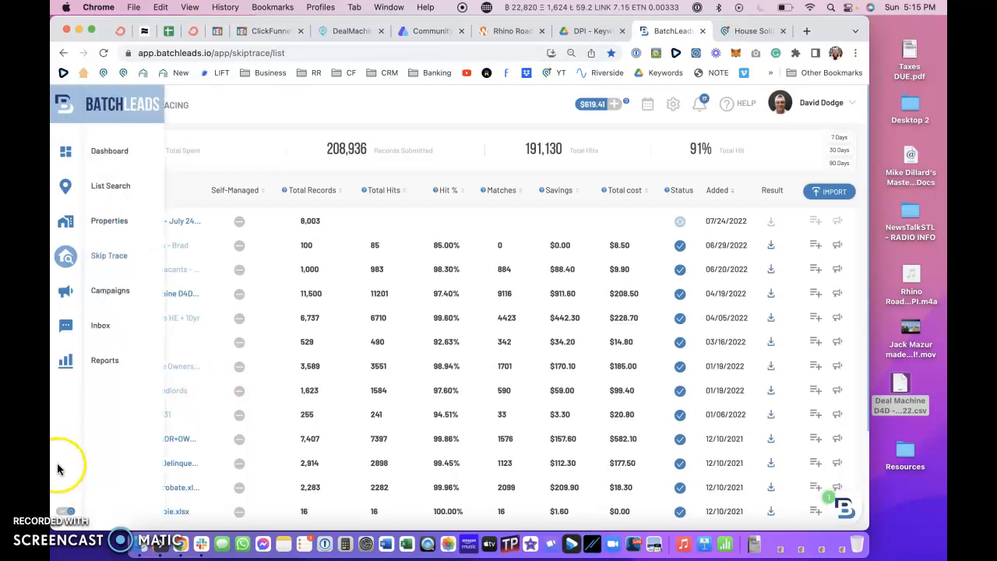
{"action": "key", "text": "XF86AudioRaiseVolume"}
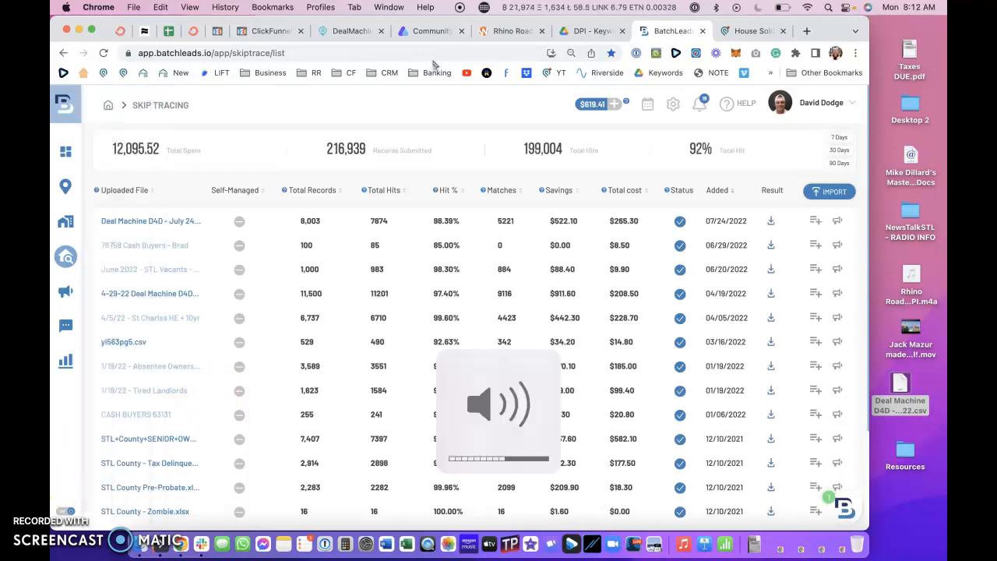
{"action": "key", "text": "XF86AudioRaiseVolume"}
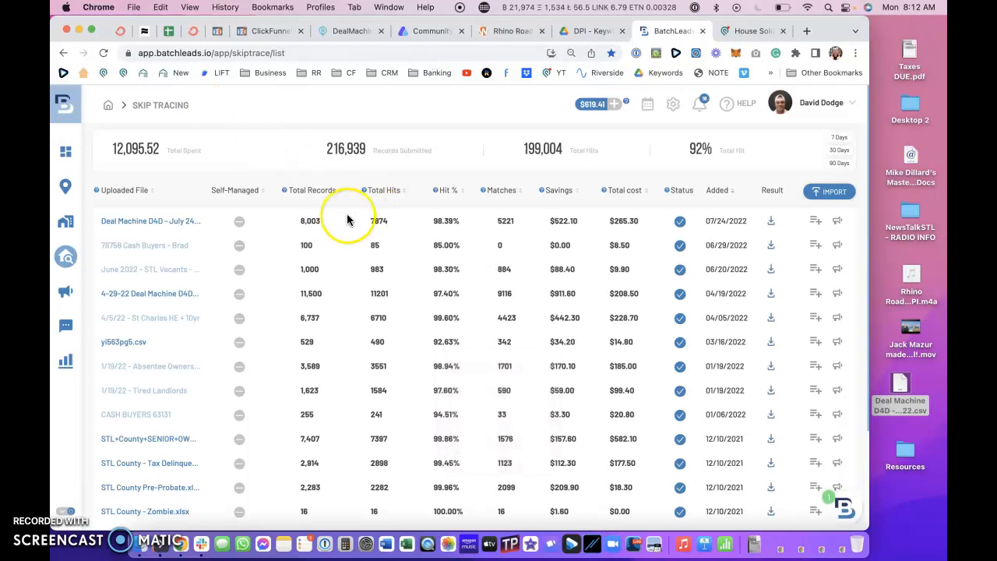
Step: Examine the July 24 Deal Machine D4D results: total records, total hits, hit percentage, matches, savings and total cost
{"action": "double_click", "coordinate": [306, 222]}
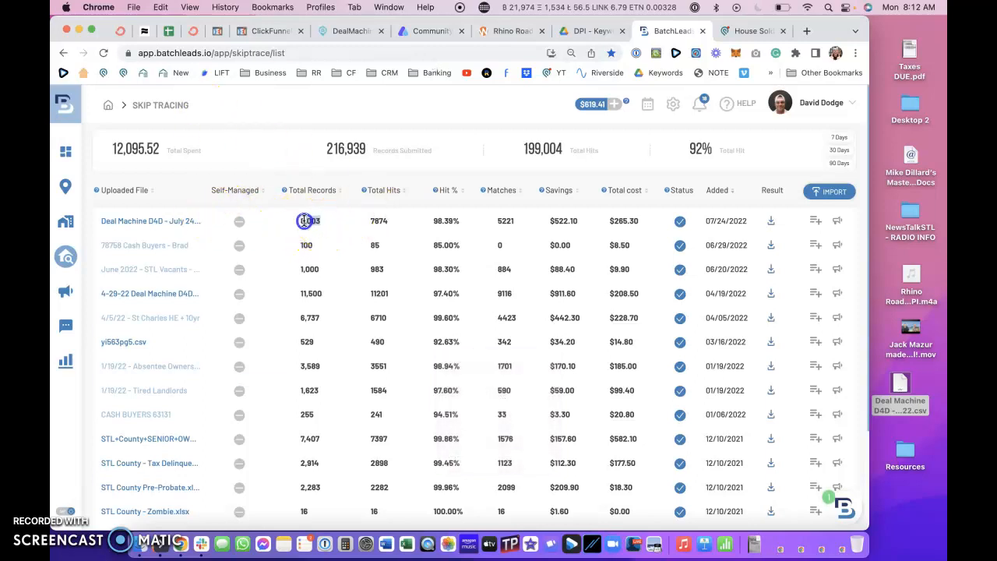
{"action": "left_click_drag", "start_coordinate": [299, 222], "coordinate": [323, 223]}
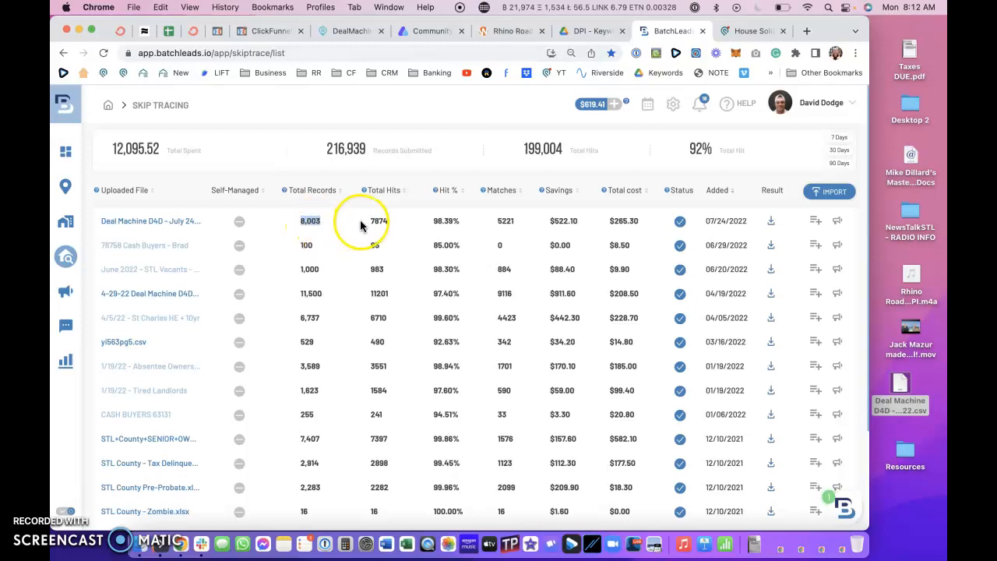
{"action": "left_click", "coordinate": [389, 220]}
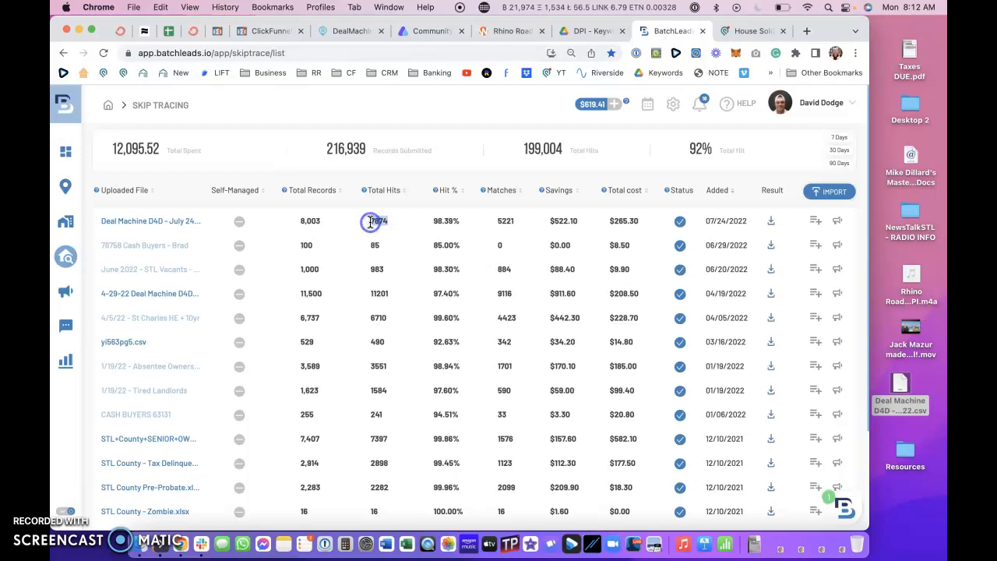
{"action": "left_click_drag", "start_coordinate": [462, 221], "coordinate": [419, 222]}
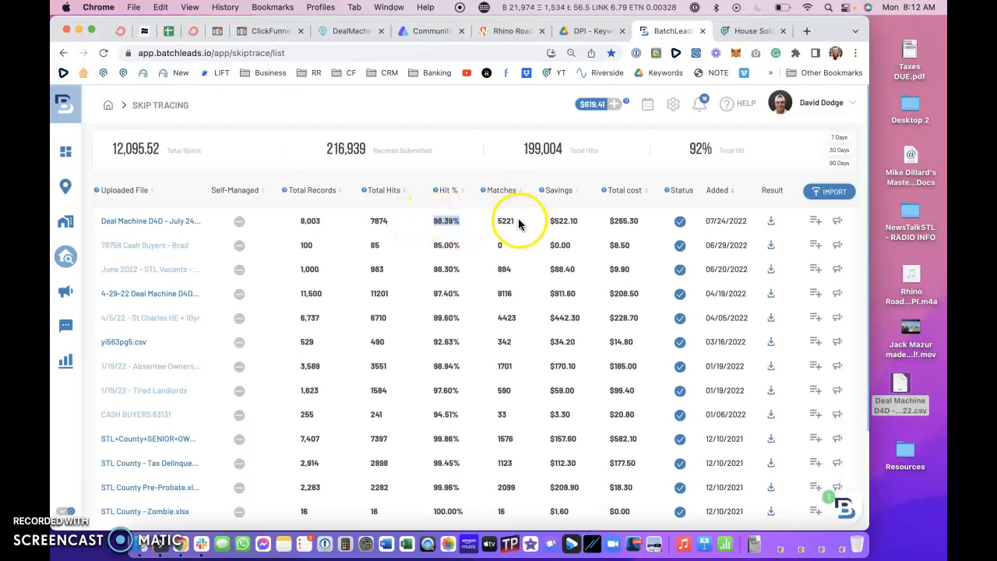
{"action": "left_click_drag", "start_coordinate": [518, 224], "coordinate": [501, 224]}
{"action": "left_click", "coordinate": [489, 194]}
{"action": "left_click", "coordinate": [493, 200]}
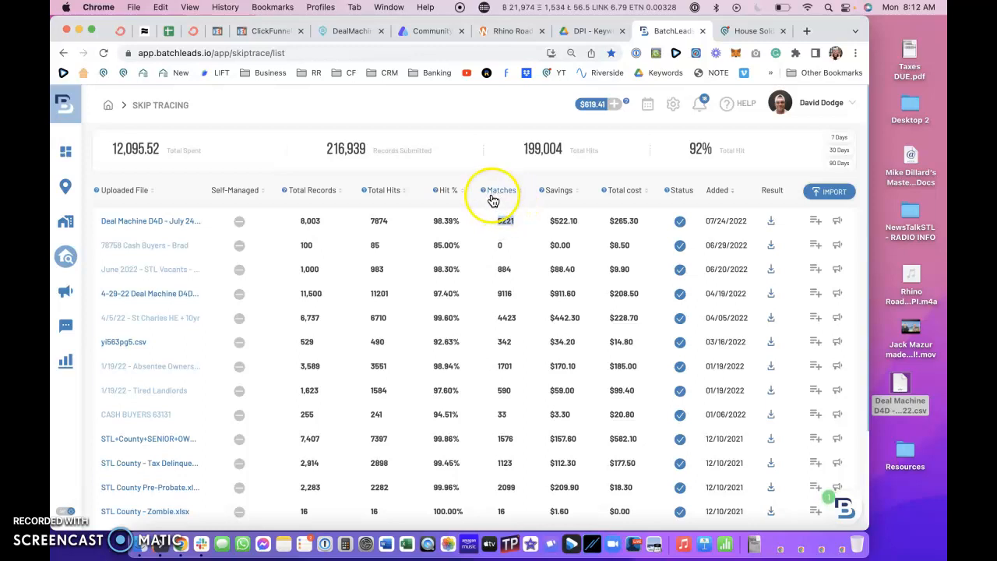
{"action": "double_click", "coordinate": [508, 224]}
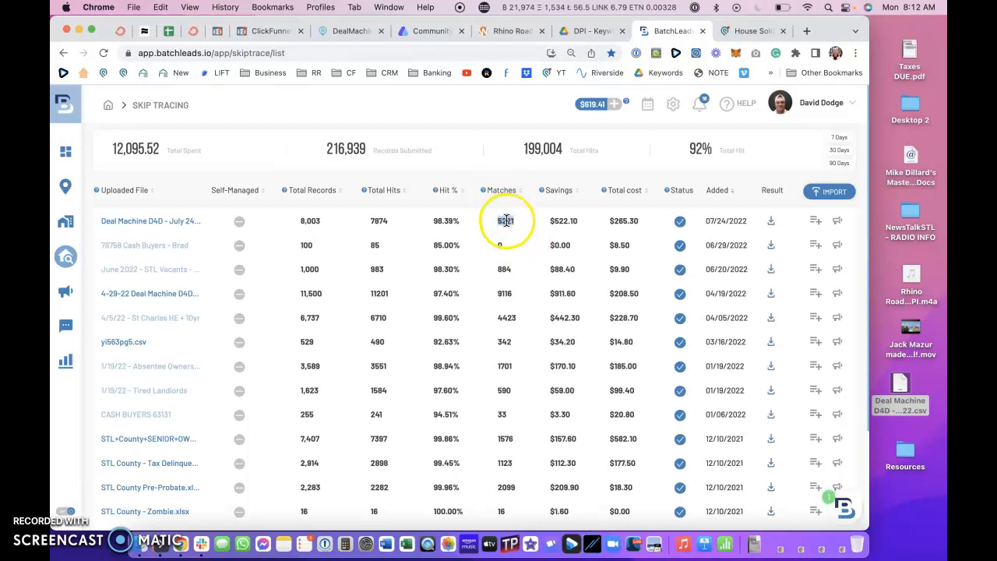
{"action": "left_click", "coordinate": [578, 224]}
{"action": "left_click_drag", "start_coordinate": [577, 224], "coordinate": [556, 222]}
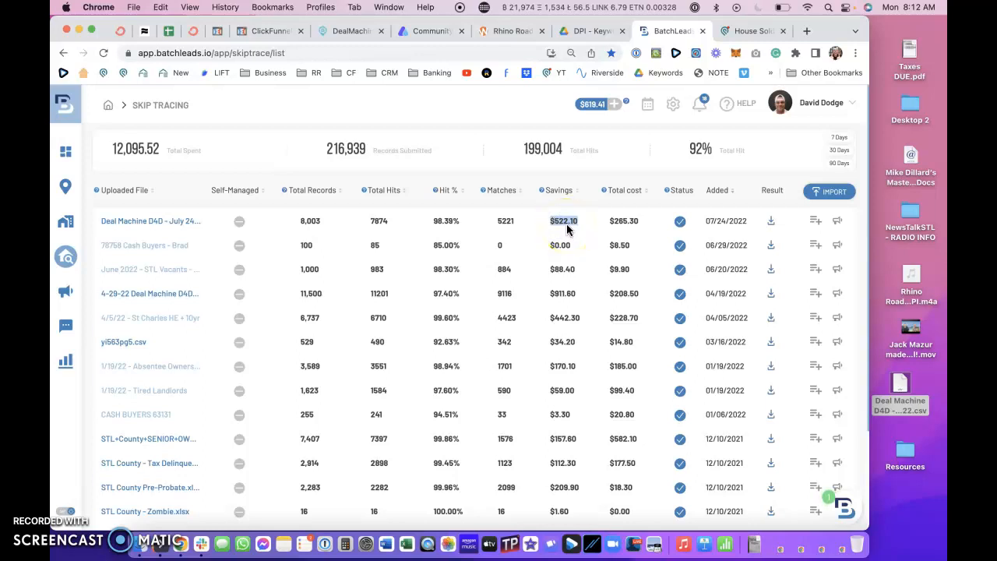
{"action": "left_click", "coordinate": [638, 223]}
{"action": "left_click_drag", "start_coordinate": [639, 223], "coordinate": [613, 224]}
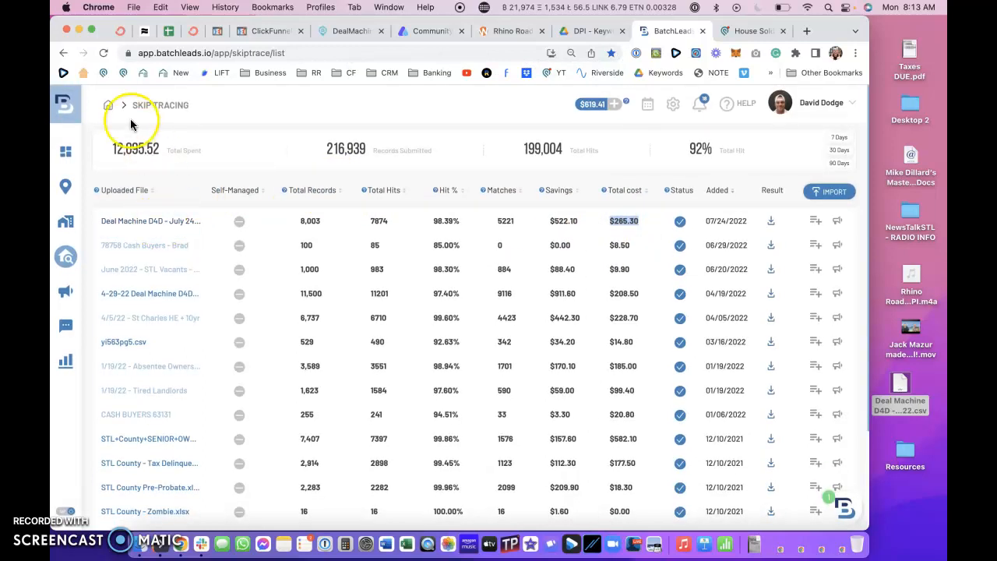
Step: Push the Deal Machine D4D - July 24 skip trace results to a new campaign named "Deal Machine D4D - July 24, 2022"
{"action": "mouse_move", "coordinate": [73, 177]}
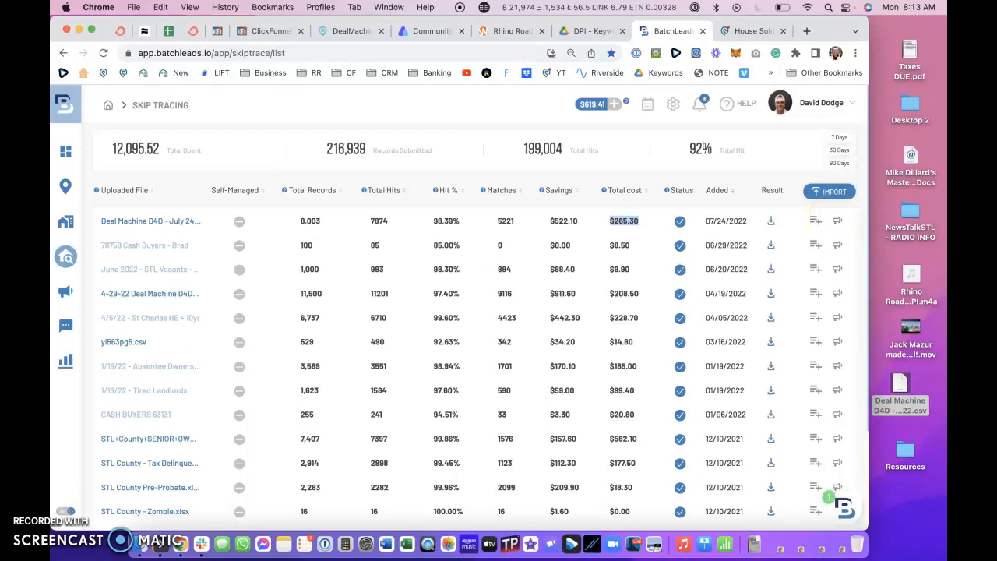
{"action": "double_click", "coordinate": [832, 31]}
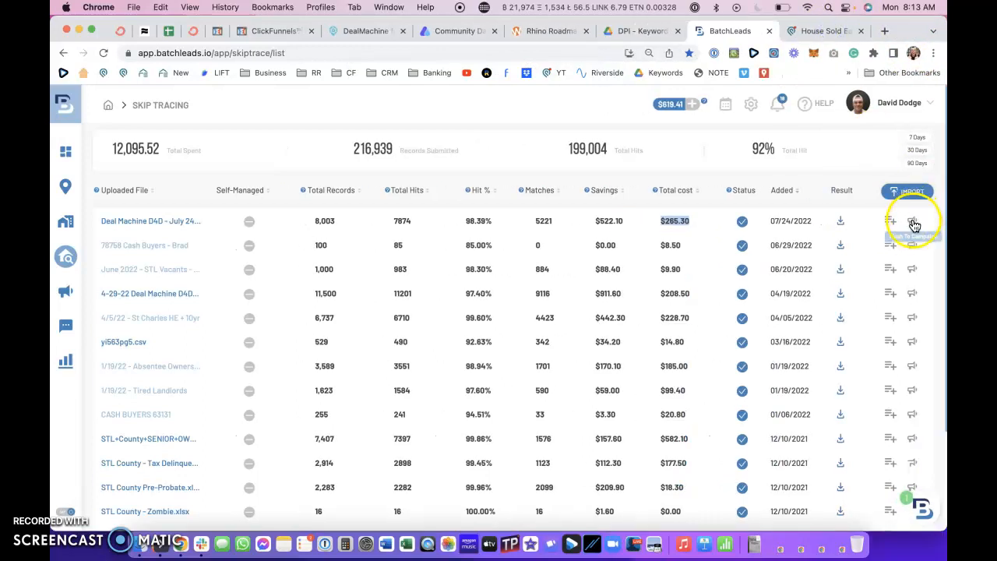
{"action": "left_click", "coordinate": [913, 221]}
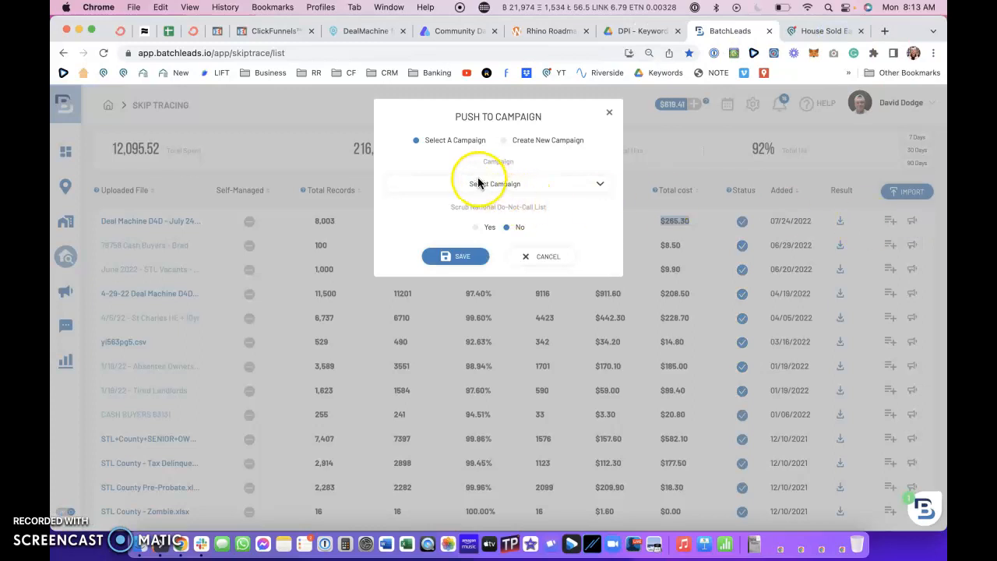
{"action": "left_click", "coordinate": [504, 141]}
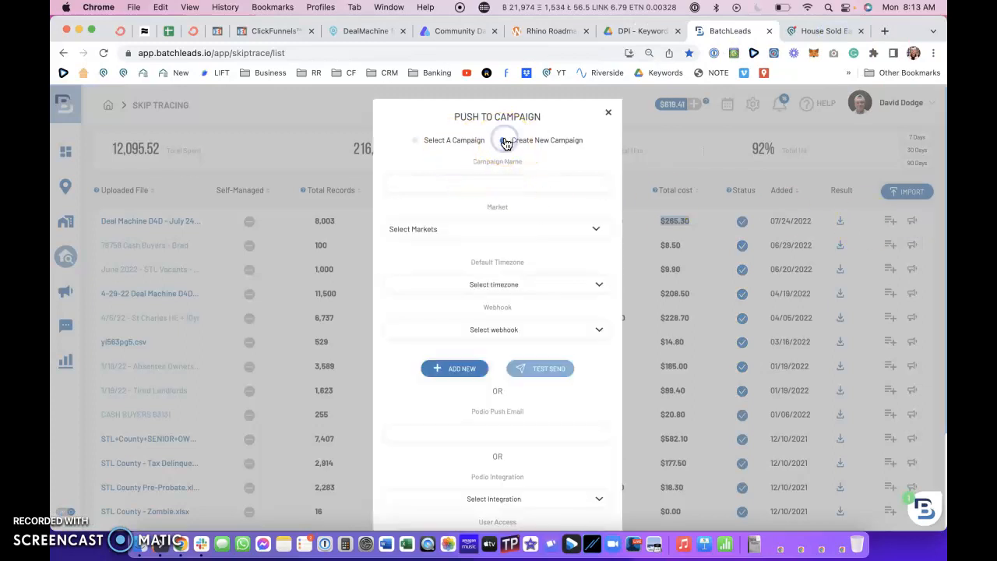
{"action": "left_click", "coordinate": [461, 181]}
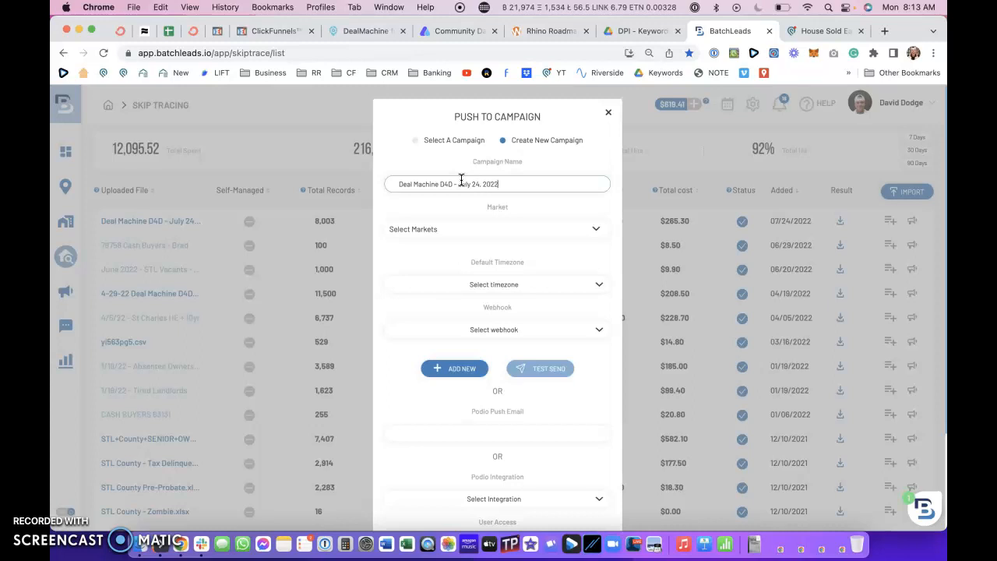
Step: Set the new campaign's market to St Louis (MO) and its default timezone to Central Time (US & Canada)
{"action": "left_click", "coordinate": [445, 229]}
{"action": "left_click", "coordinate": [448, 261]}
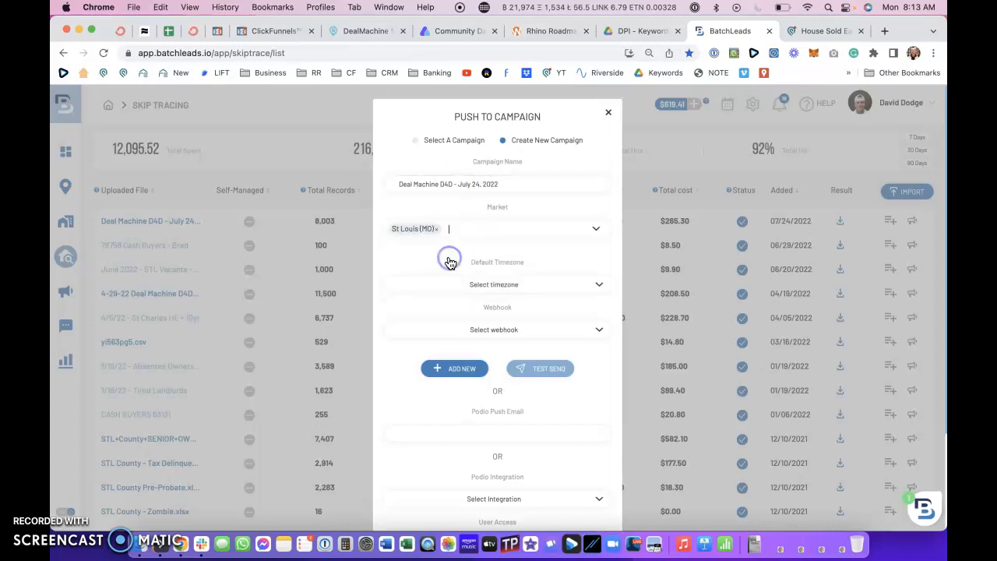
{"action": "left_click", "coordinate": [463, 286]}
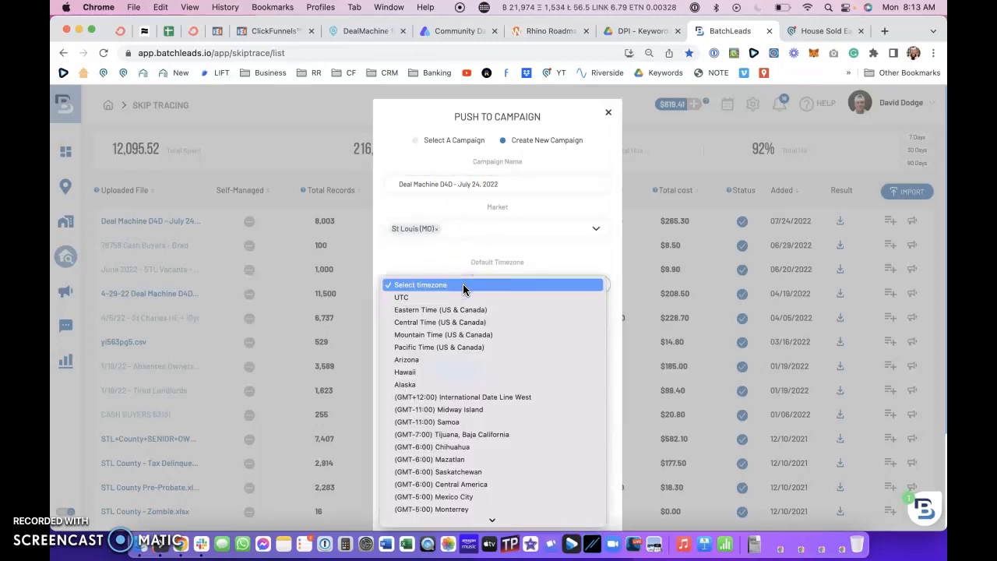
{"action": "left_click", "coordinate": [450, 322]}
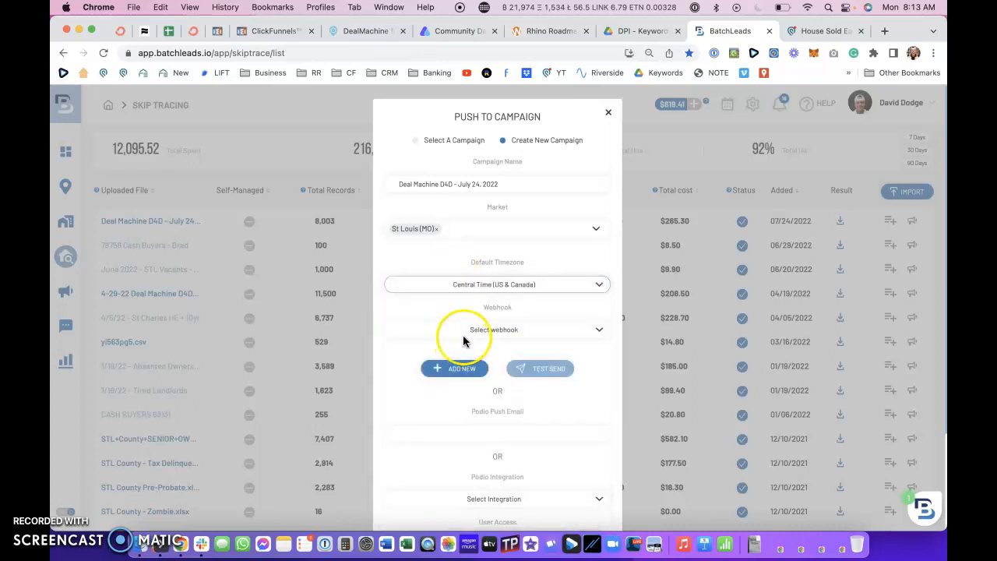
Step: Review the campaign's webhook, Podio push email and Podio integration options without setting any of them
{"action": "scroll", "coordinate": [463, 341], "scroll_direction": "down", "scroll_amount": 3}
{"action": "scroll", "coordinate": [496, 251], "scroll_direction": "down", "scroll_amount": 1}
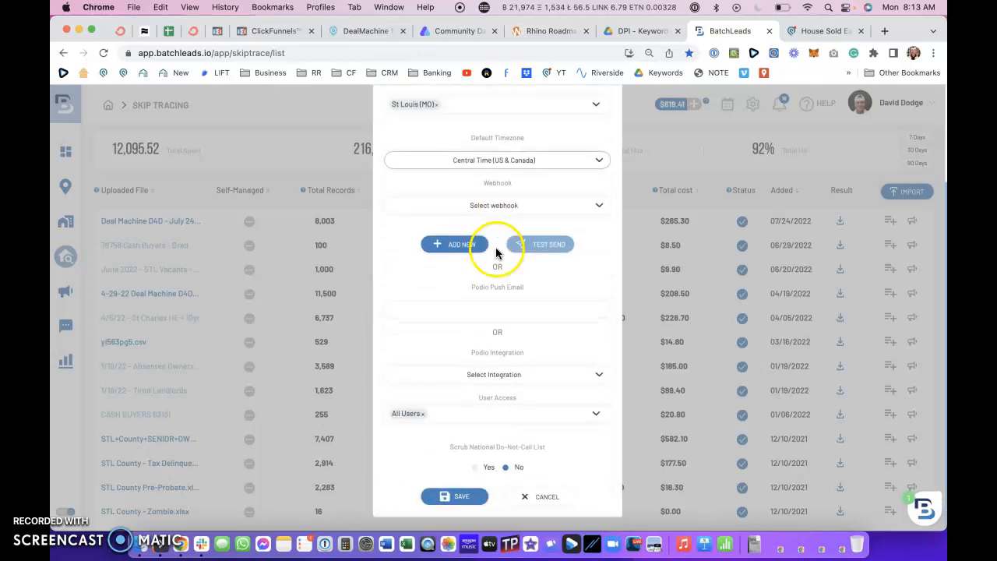
{"action": "left_click", "coordinate": [516, 204]}
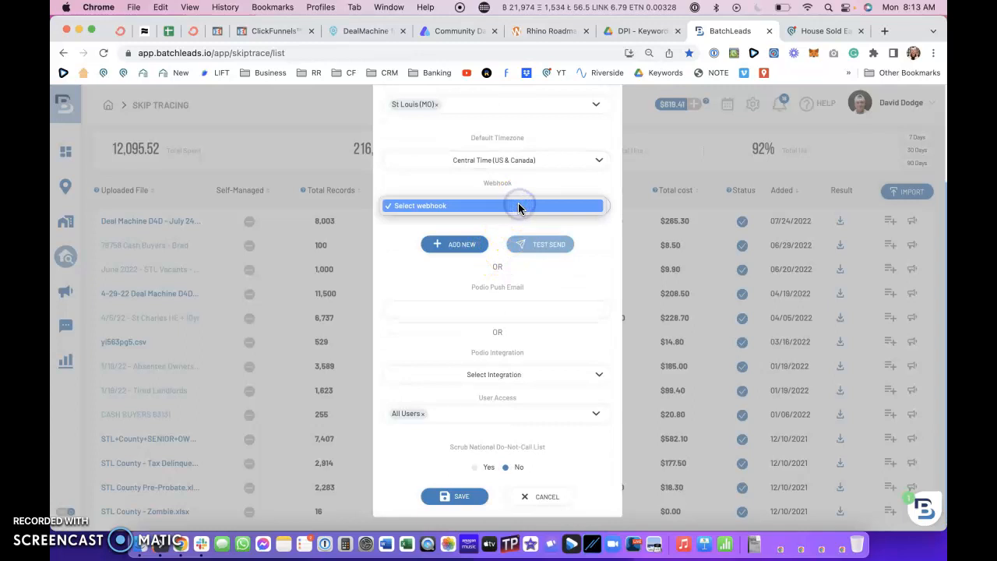
{"action": "left_click", "coordinate": [449, 187]}
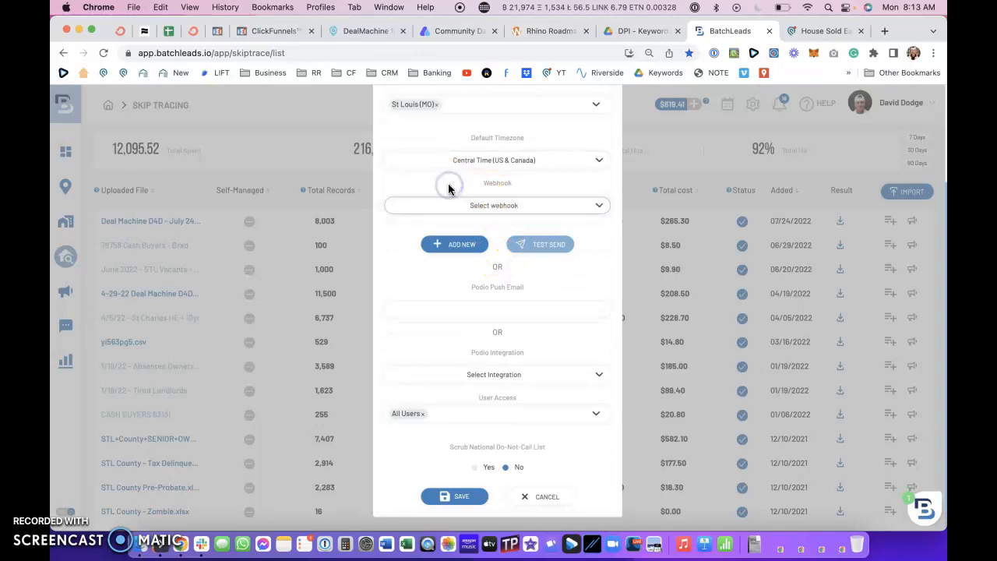
{"action": "left_click", "coordinate": [488, 310]}
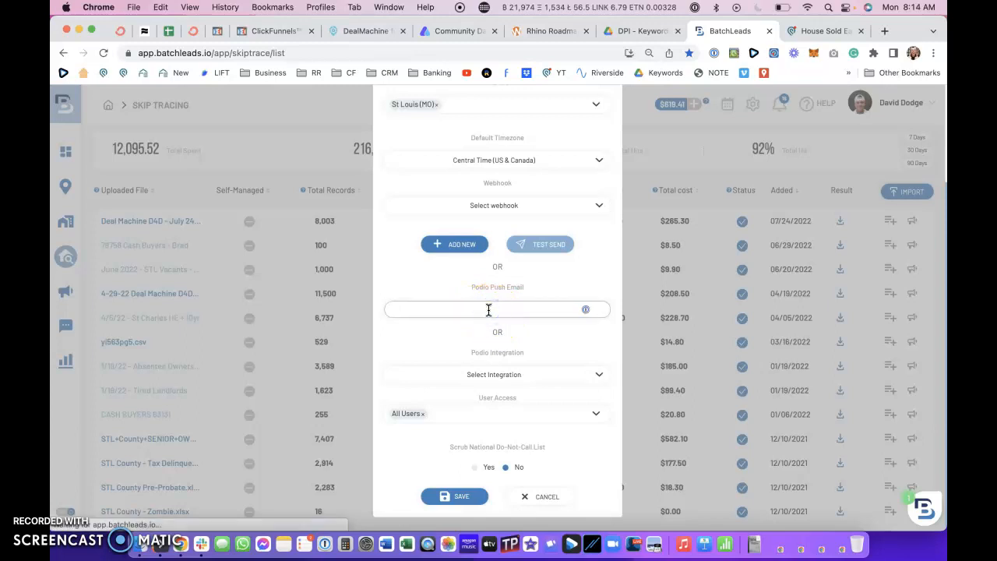
{"action": "left_click", "coordinate": [444, 290]}
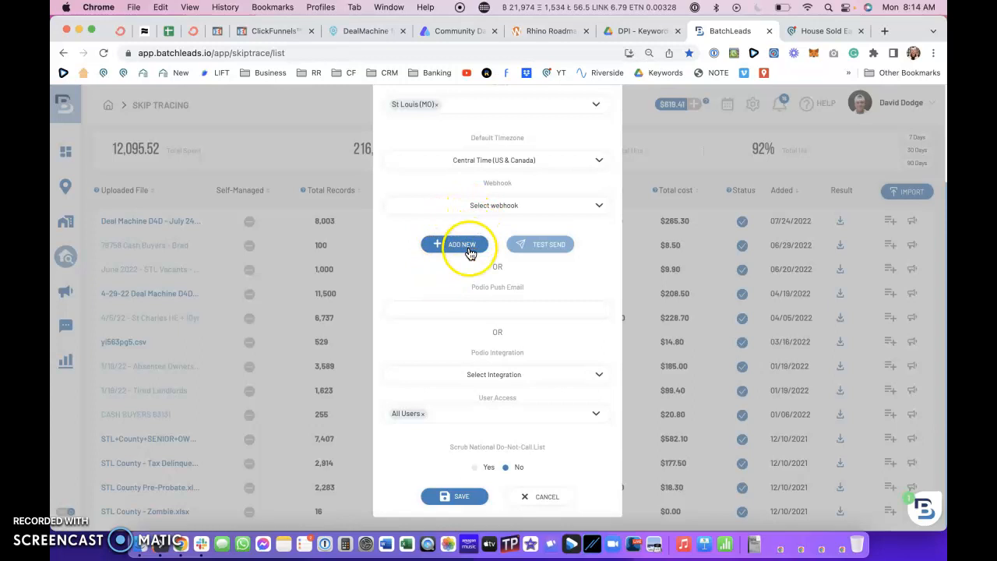
{"action": "left_click", "coordinate": [536, 375]}
{"action": "left_click", "coordinate": [556, 346]}
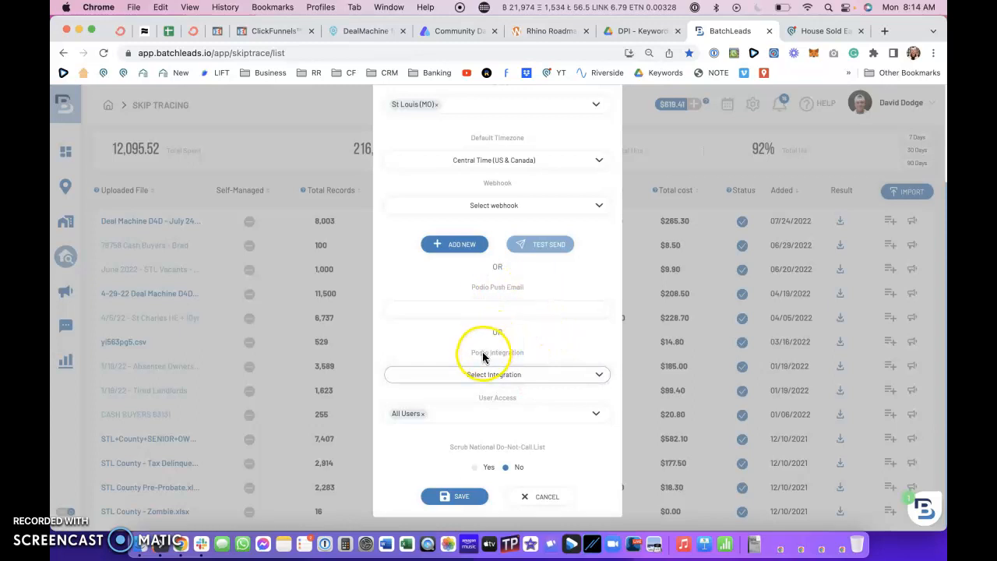
Step: Save the new campaign with user access for All Users and the National Do-Not-Call List scrub set to No
{"action": "left_click", "coordinate": [462, 412]}
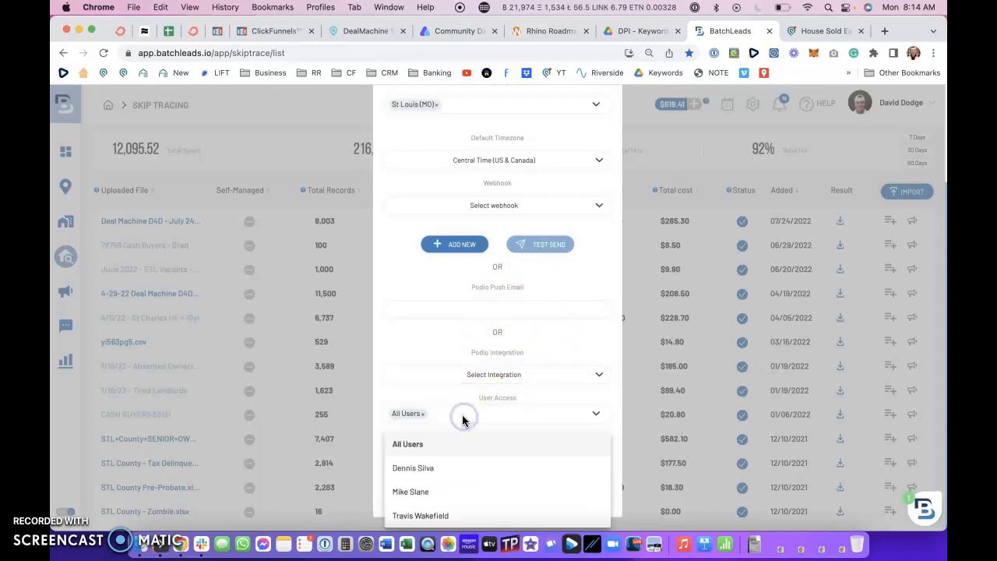
{"action": "left_click", "coordinate": [423, 442]}
{"action": "left_click", "coordinate": [423, 442]}
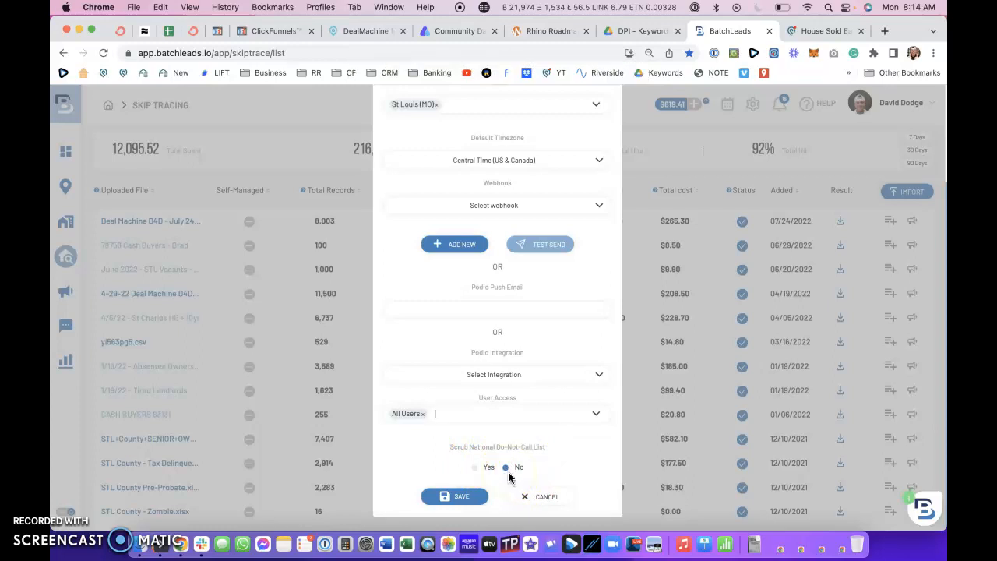
{"action": "left_click", "coordinate": [477, 470]}
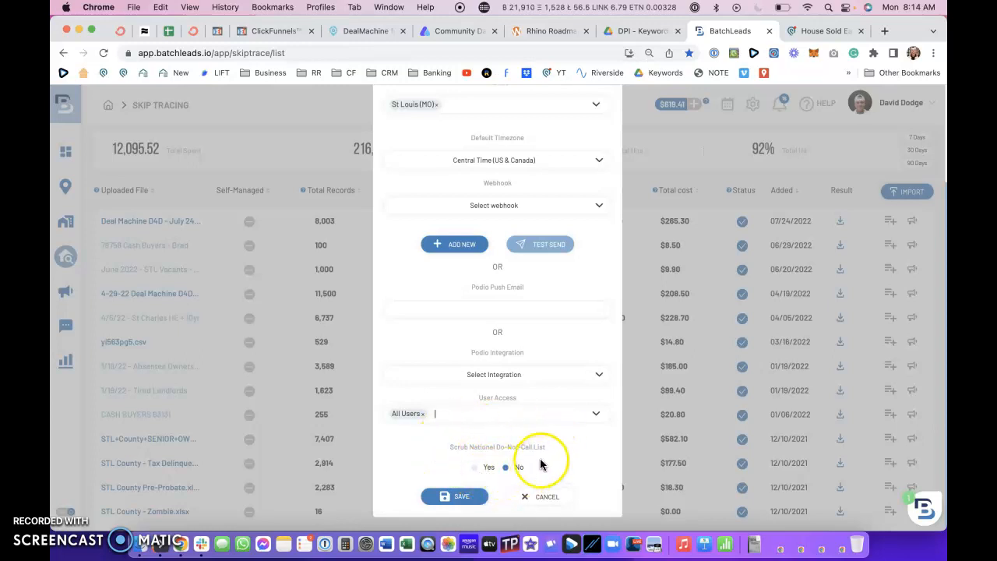
{"action": "left_click", "coordinate": [487, 437]}
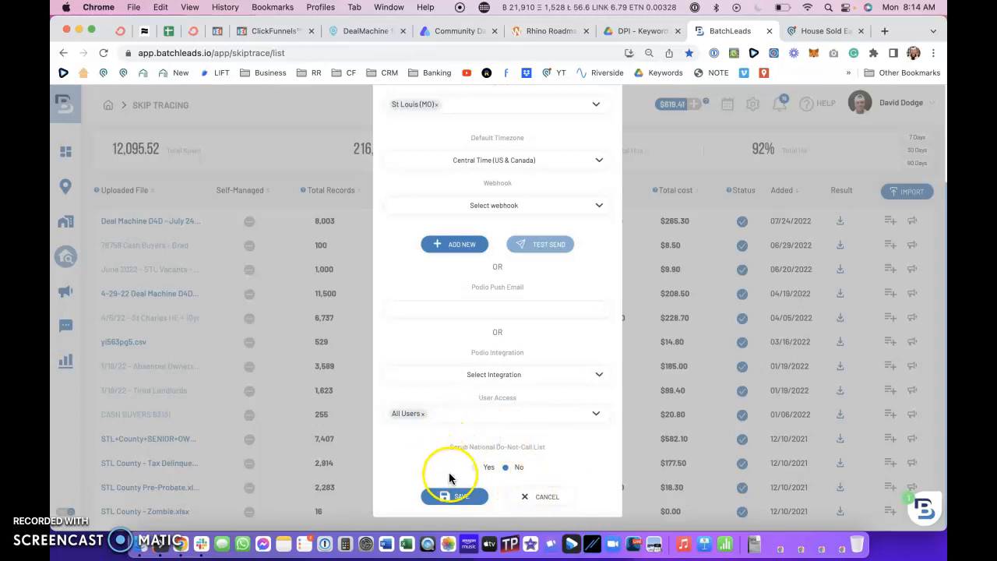
{"action": "left_click", "coordinate": [454, 498]}
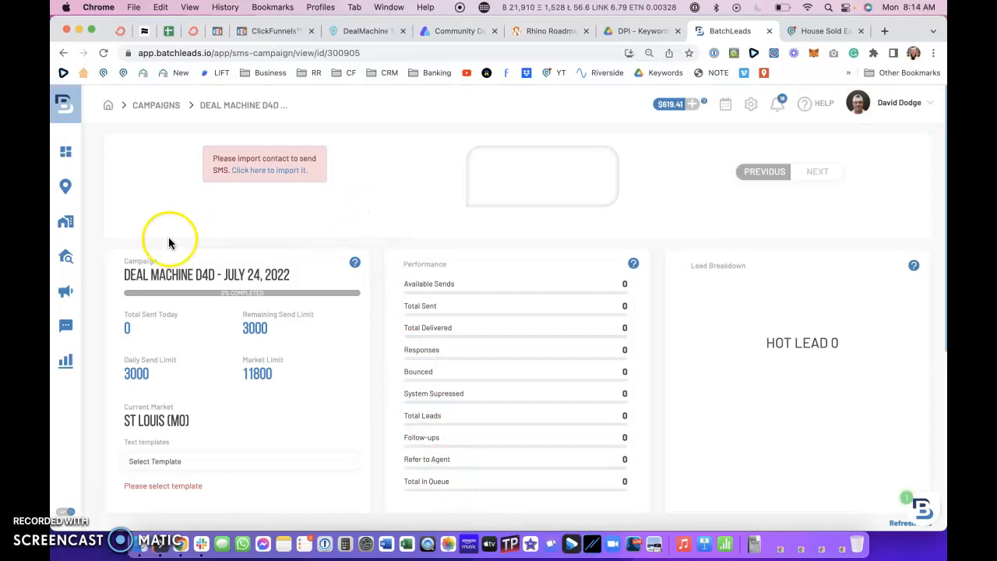
Step: Go to the SMS campaigns list and refresh the KPIs of the Deal Machine D4D - July 24, 2022 campaign
{"action": "mouse_move", "coordinate": [65, 257]}
{"action": "left_click", "coordinate": [90, 294]}
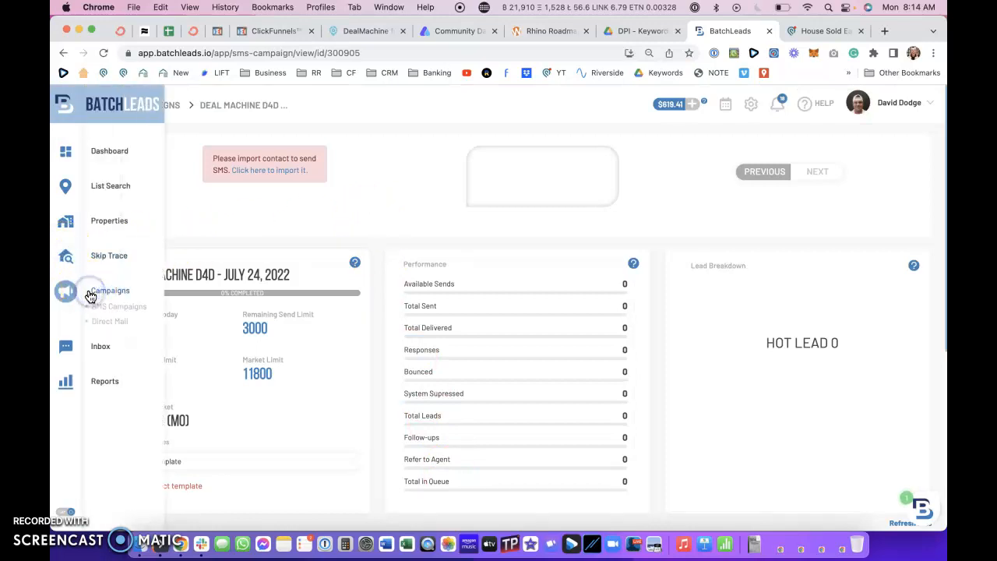
{"action": "left_click", "coordinate": [117, 308]}
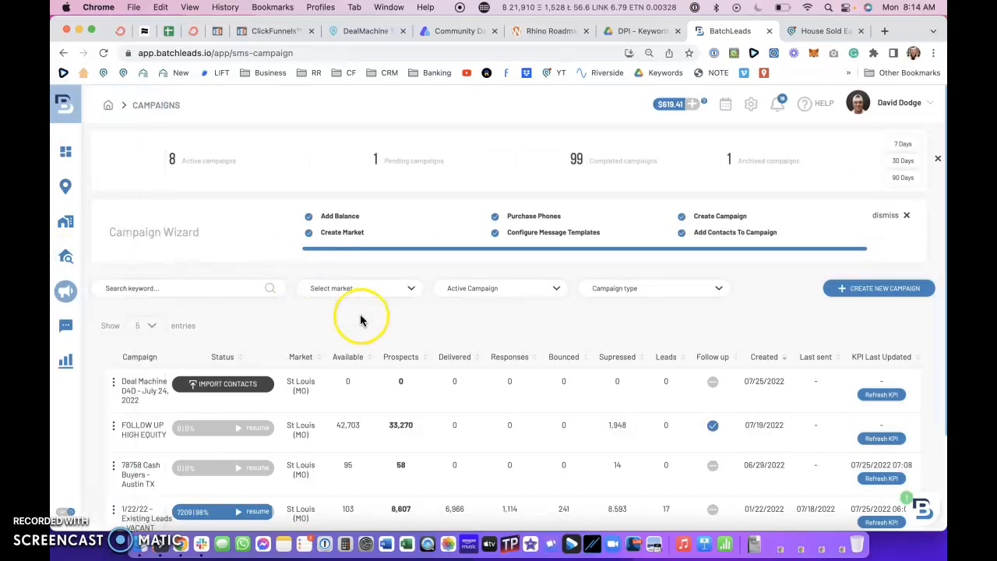
{"action": "left_click", "coordinate": [127, 389]}
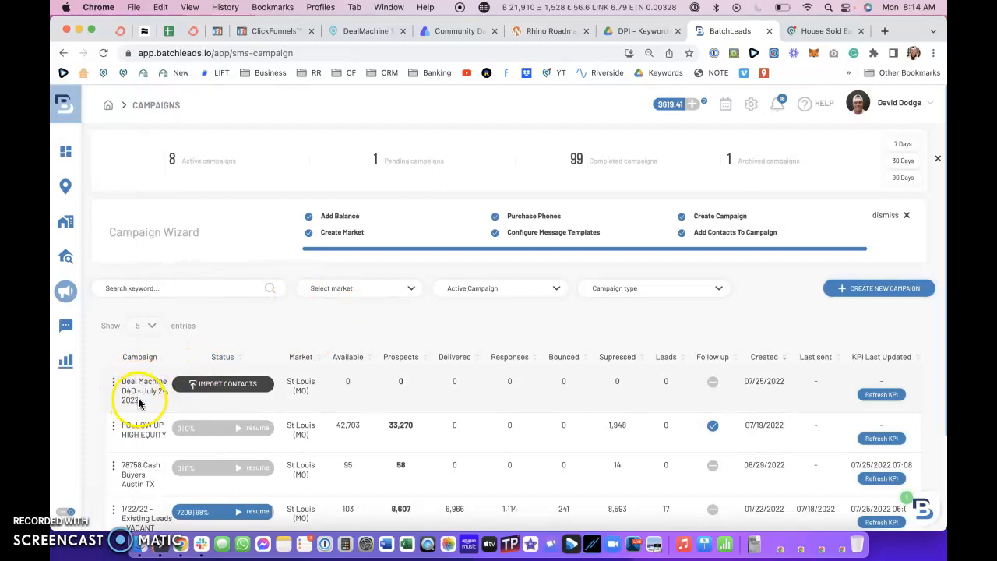
{"action": "left_click", "coordinate": [880, 396]}
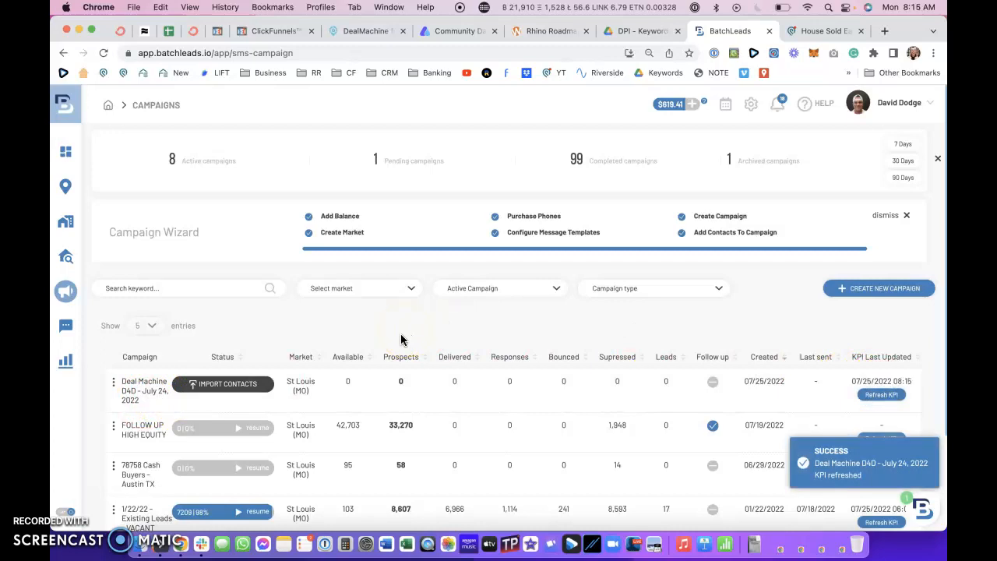
Step: Open the Deal Machine D4D campaign and examine its imported contacts: total prospects, mobile, landline, skipped and DNC numbers, including what Skipped means
{"action": "left_click", "coordinate": [115, 381]}
{"action": "left_click", "coordinate": [141, 390]}
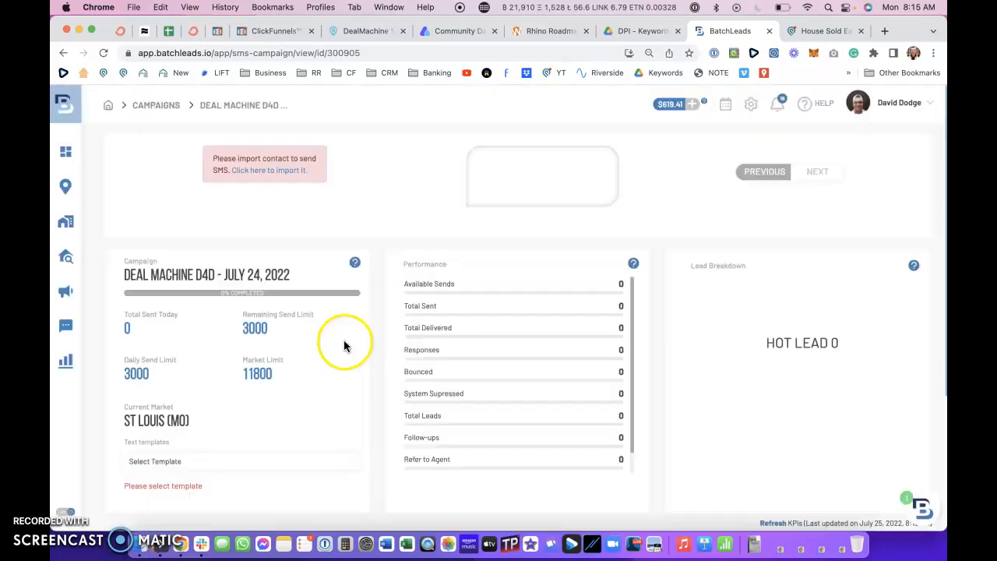
{"action": "scroll", "coordinate": [374, 340], "scroll_direction": "down", "scroll_amount": 5}
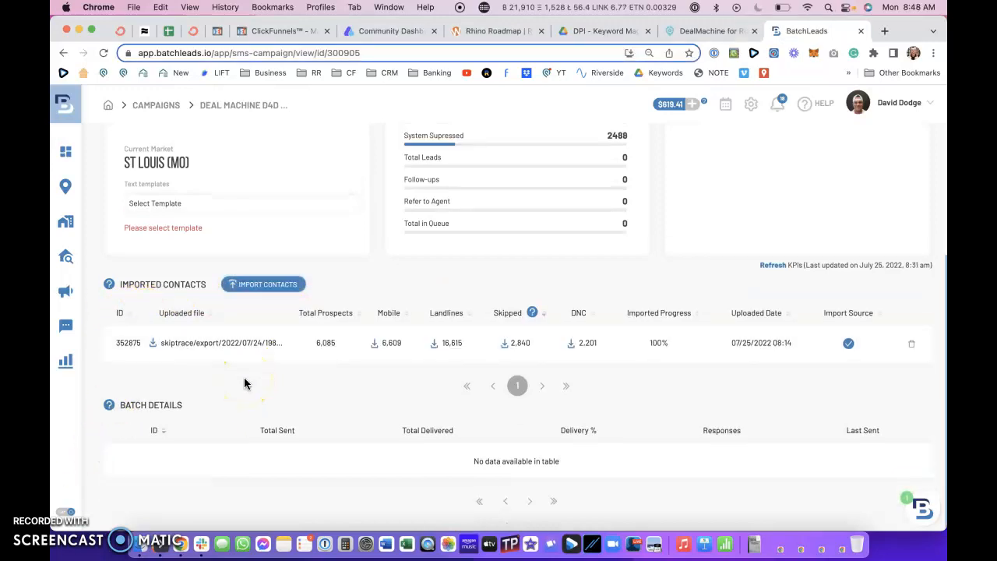
{"action": "scroll", "coordinate": [284, 363], "scroll_direction": "up", "scroll_amount": 1}
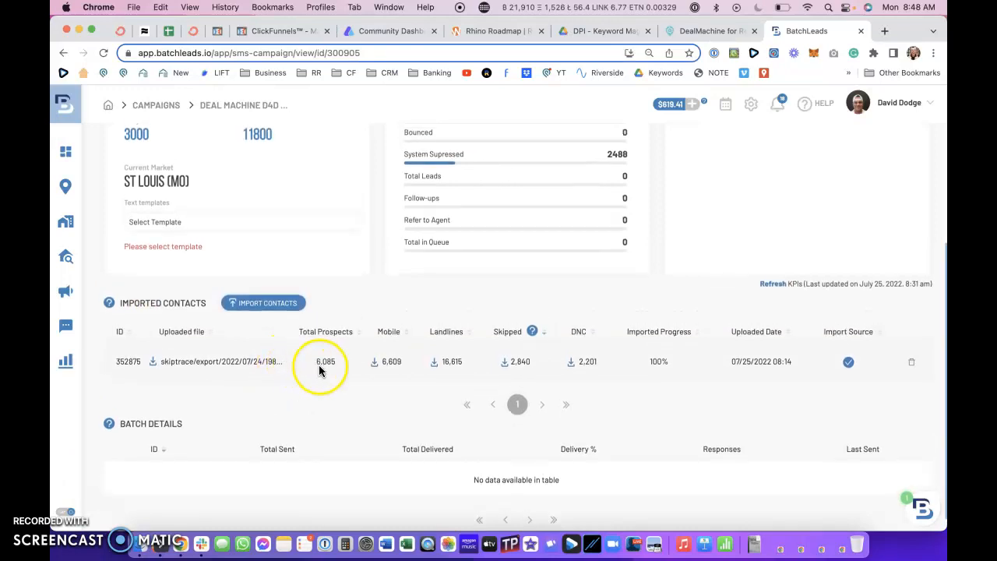
{"action": "left_click_drag", "start_coordinate": [340, 366], "coordinate": [311, 361]}
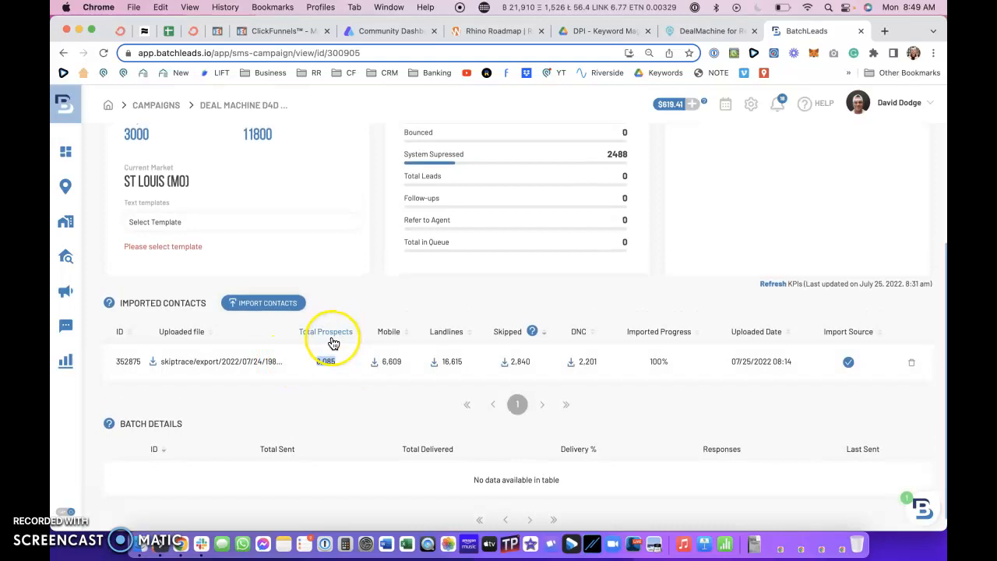
{"action": "left_click", "coordinate": [375, 364]}
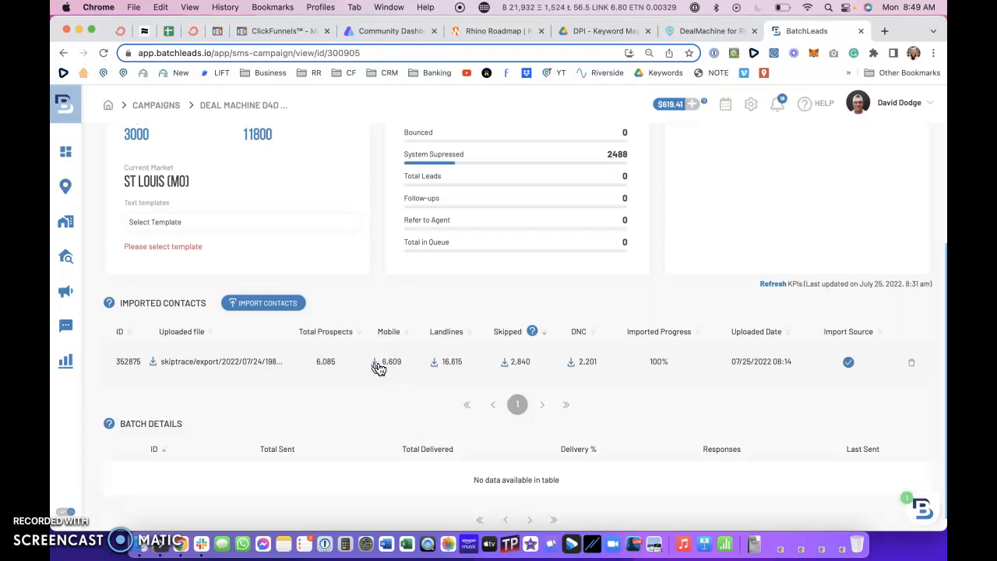
{"action": "left_click_drag", "start_coordinate": [465, 364], "coordinate": [438, 365]}
{"action": "left_click", "coordinate": [433, 381]}
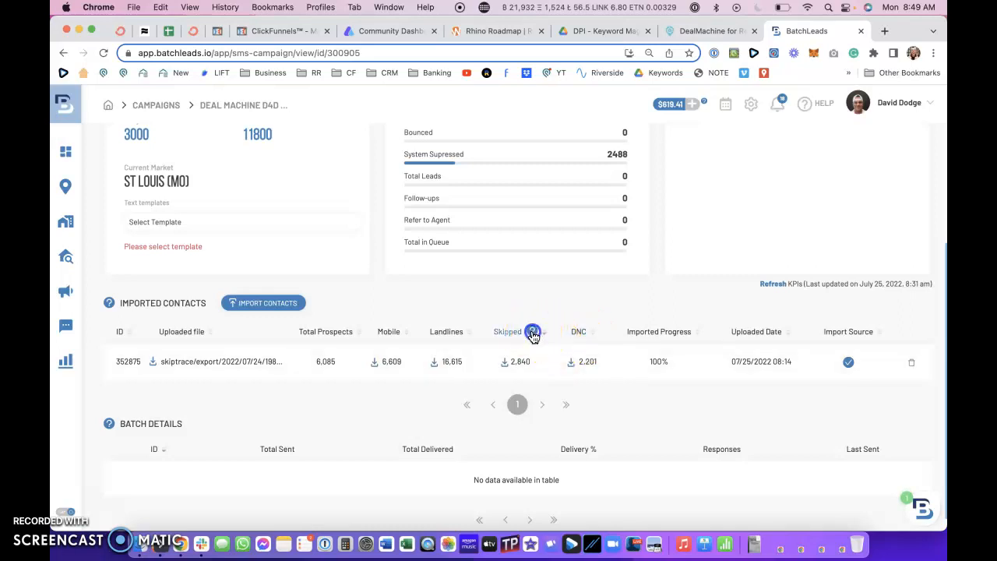
{"action": "mouse_move", "coordinate": [533, 333]}
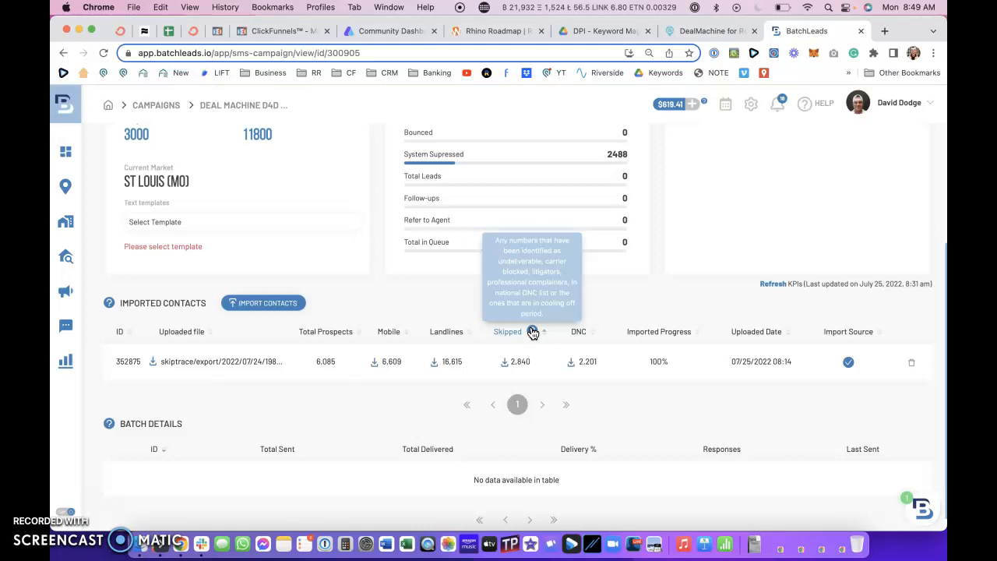
{"action": "left_click", "coordinate": [504, 367]}
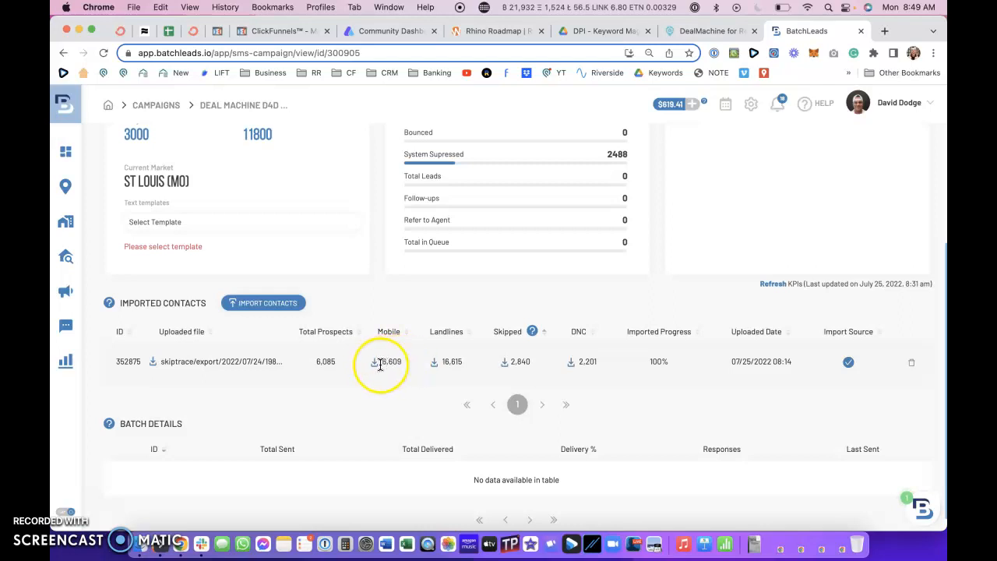
Step: Apply Template 2 as the campaign's text template and check the message preview for the first contact
{"action": "scroll", "coordinate": [384, 365], "scroll_direction": "up", "scroll_amount": 5}
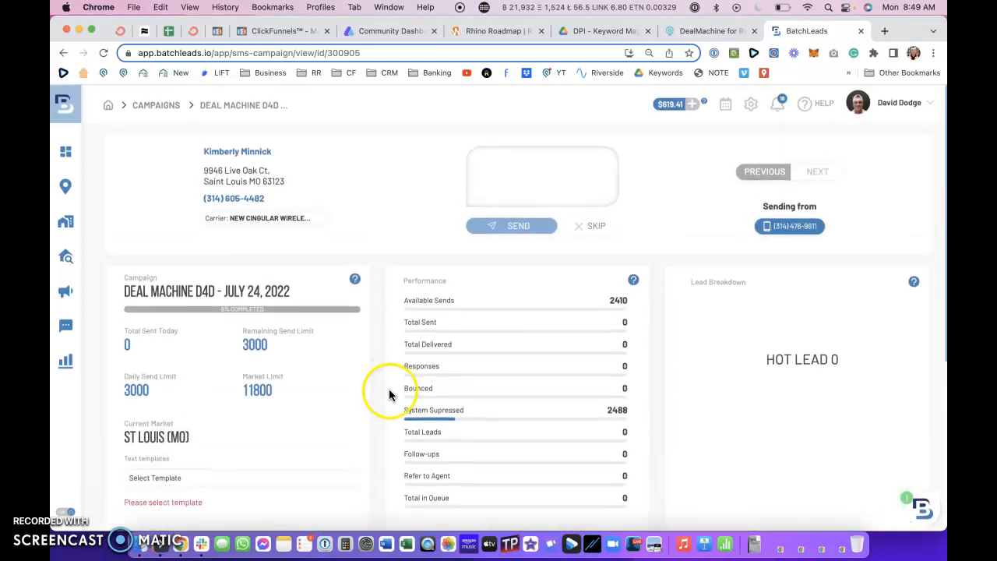
{"action": "scroll", "coordinate": [328, 402], "scroll_direction": "down", "scroll_amount": 2}
{"action": "left_click", "coordinate": [276, 381]}
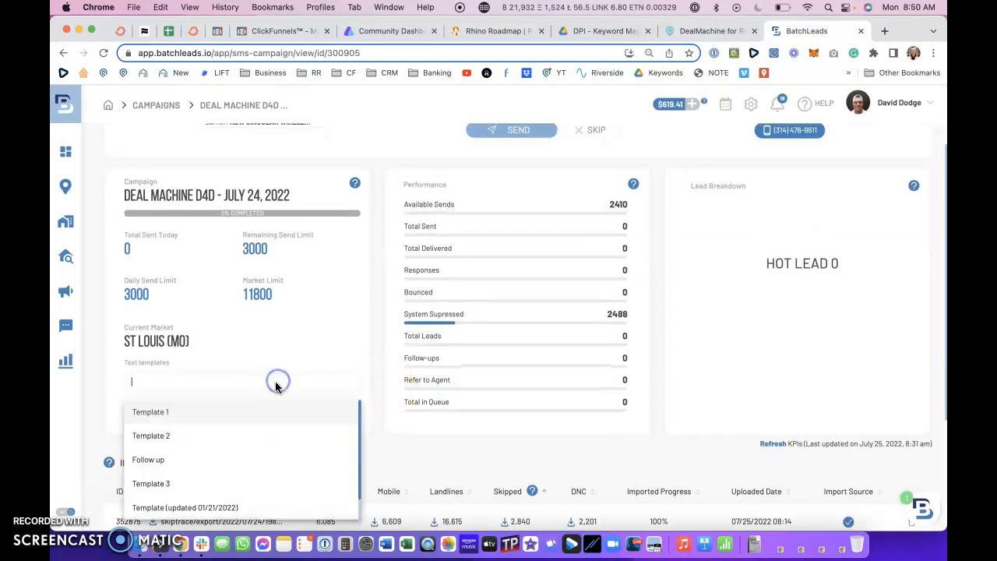
{"action": "left_click", "coordinate": [229, 438]}
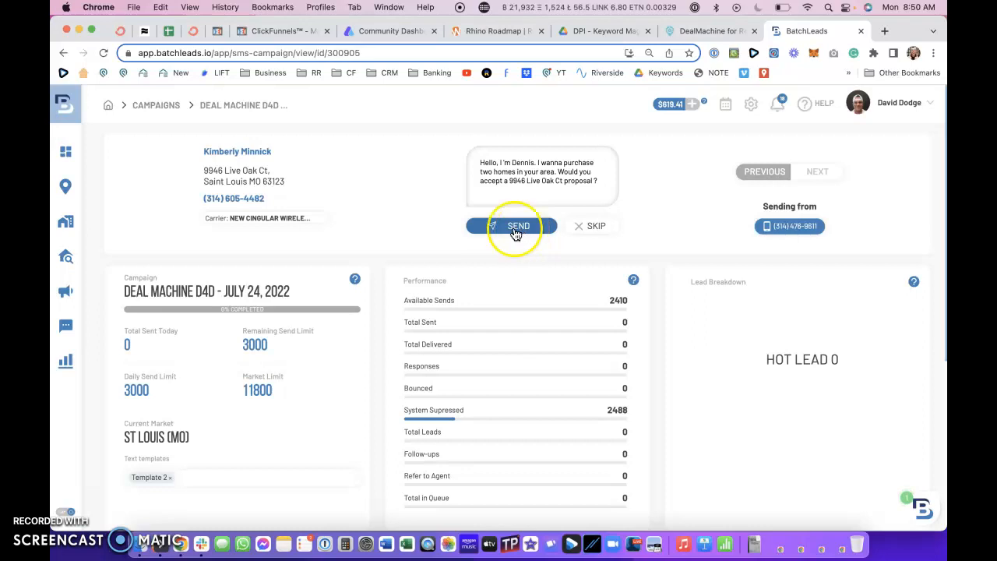
{"action": "scroll", "coordinate": [352, 246], "scroll_direction": "down", "scroll_amount": 2}
{"action": "scroll", "coordinate": [352, 246], "scroll_direction": "up", "scroll_amount": 2}
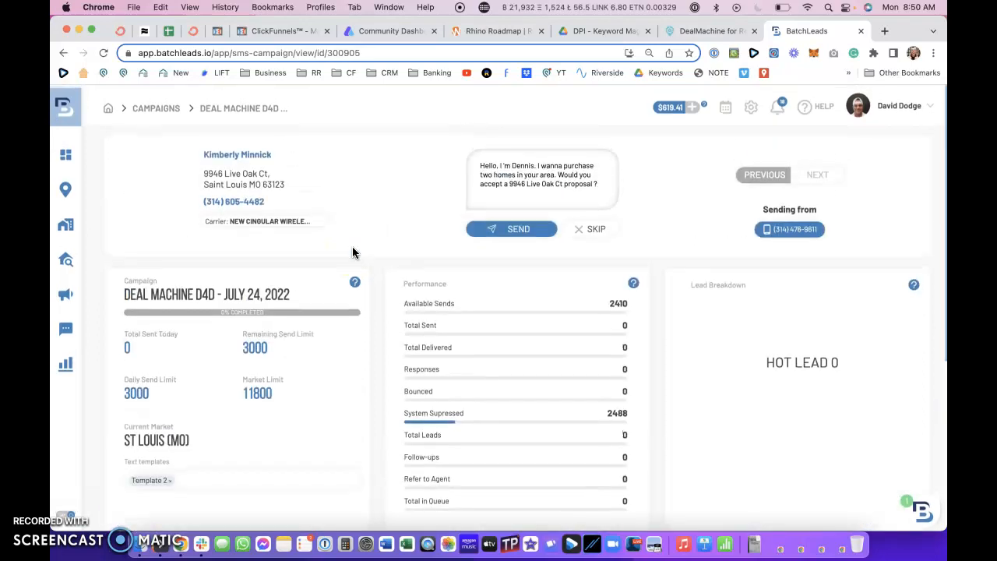
Step: Review the Deal Machine D4D campaign page: message preview, send limits, performance figures, imported contacts and batch details
{"action": "left_click", "coordinate": [703, 31]}
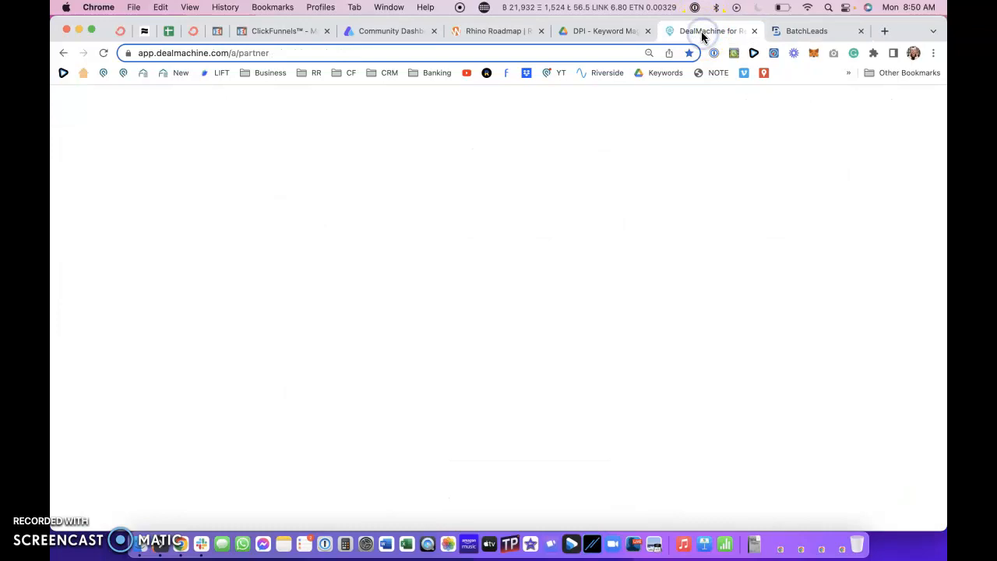
{"action": "left_click", "coordinate": [798, 31]}
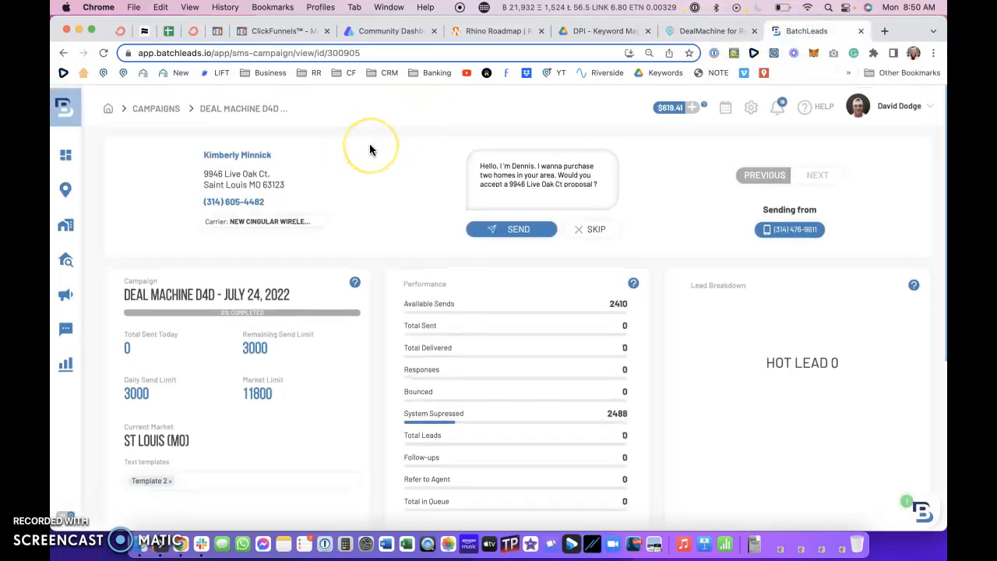
{"action": "scroll", "coordinate": [369, 191], "scroll_direction": "down", "scroll_amount": 5}
{"action": "scroll", "coordinate": [369, 191], "scroll_direction": "up", "scroll_amount": 3}
{"action": "scroll", "coordinate": [370, 196], "scroll_direction": "up", "scroll_amount": 1}
{"action": "scroll", "coordinate": [369, 197], "scroll_direction": "down", "scroll_amount": 3}
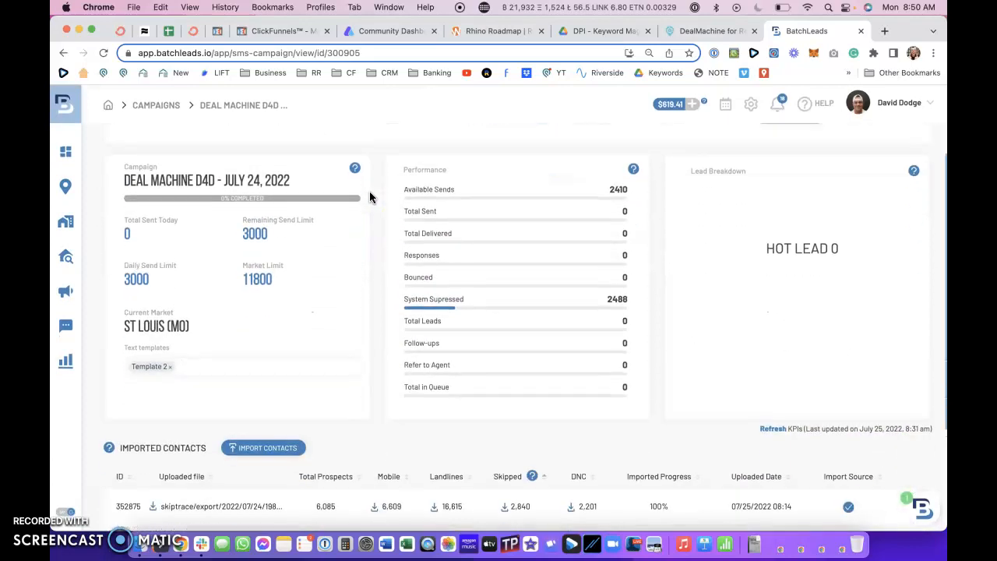
{"action": "scroll", "coordinate": [369, 196], "scroll_direction": "down", "scroll_amount": 5}
{"action": "left_click", "coordinate": [389, 314]}
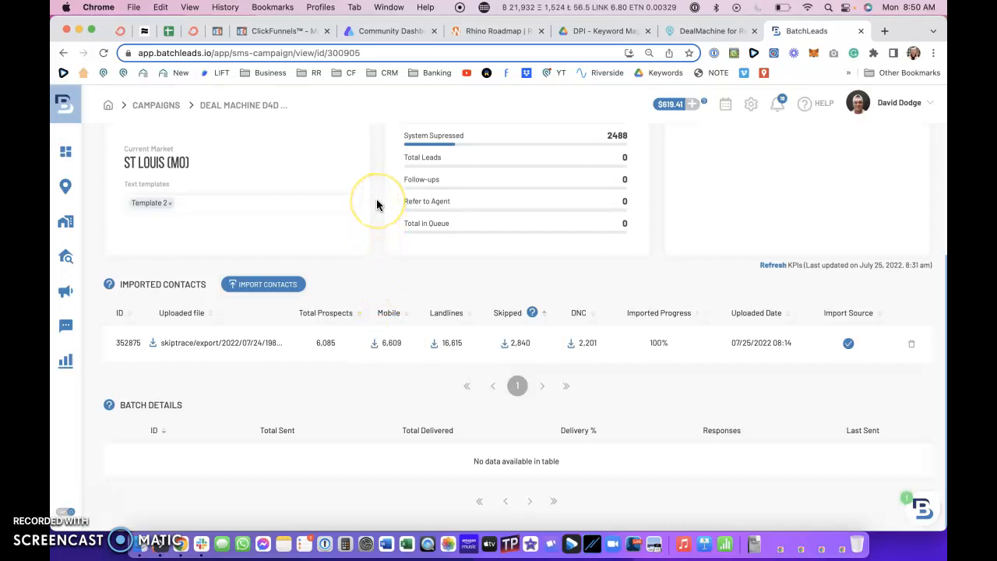
{"action": "left_click", "coordinate": [702, 32]}
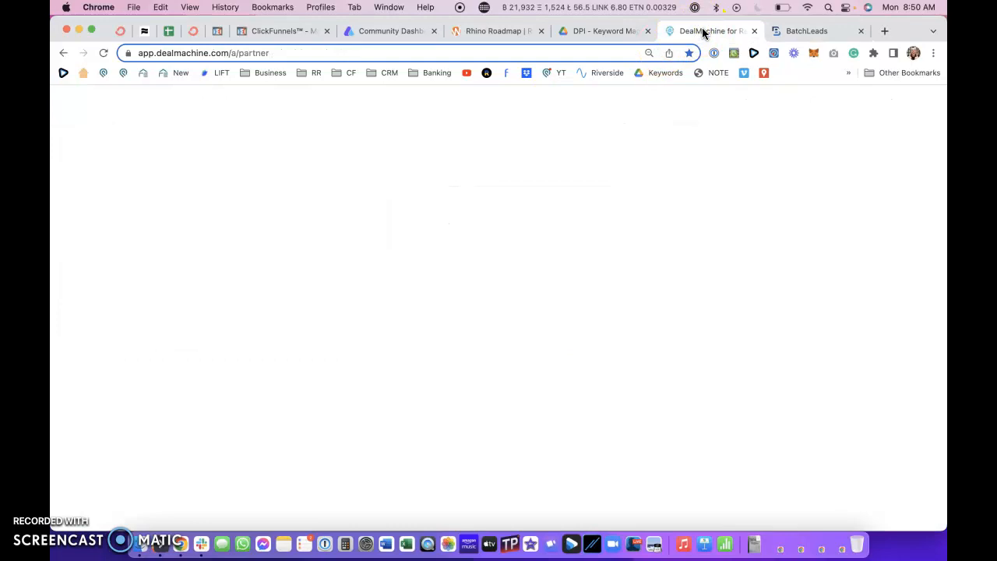
{"action": "left_click", "coordinate": [808, 31]}
{"action": "scroll", "coordinate": [369, 212], "scroll_direction": "up", "scroll_amount": 5}
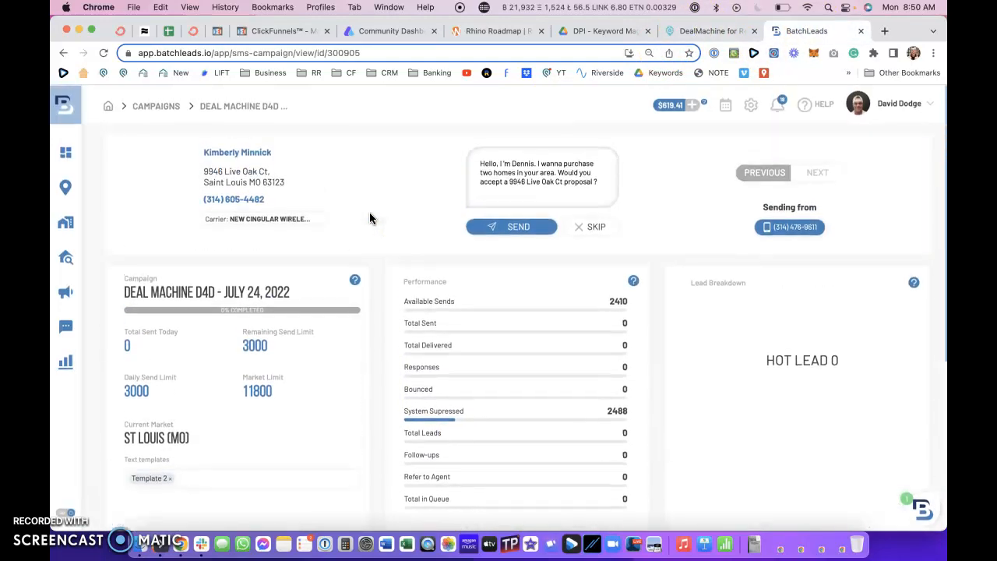
{"action": "scroll", "coordinate": [369, 212], "scroll_direction": "down", "scroll_amount": 5}
{"action": "scroll", "coordinate": [369, 213], "scroll_direction": "down", "scroll_amount": 1}
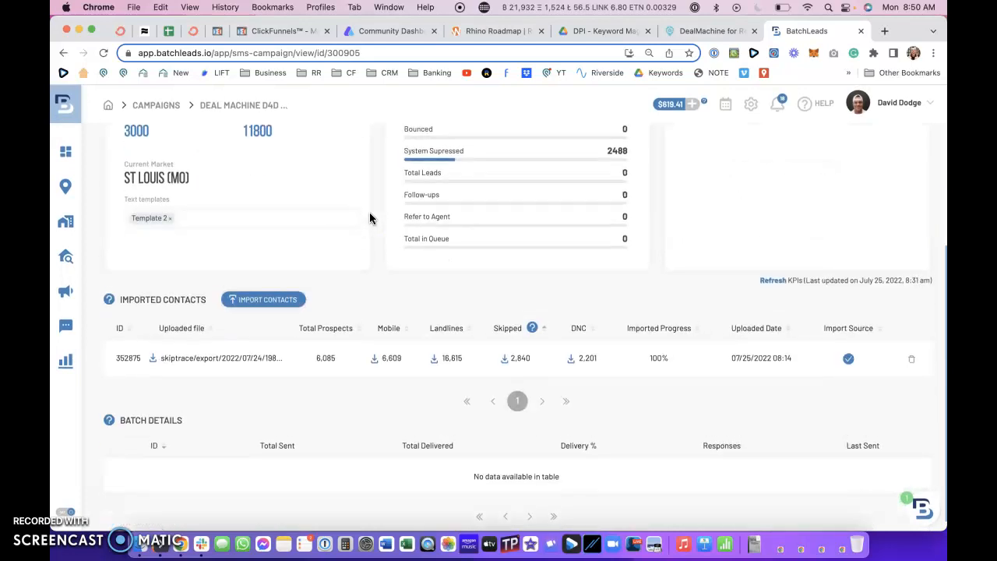